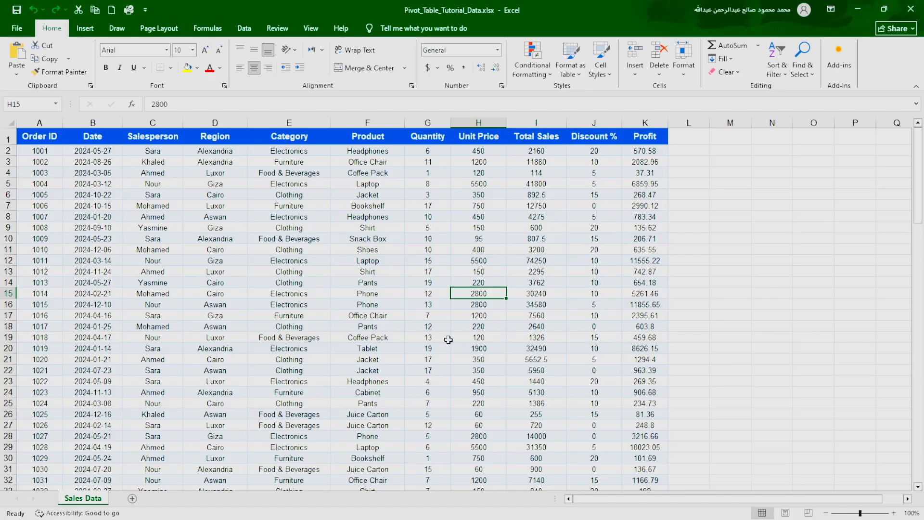
# Format the whole sales data range A1:K121 as a table with headers, using the blue style from the first Medium row
pyautogui.click(408, 284)
pyautogui.click(399, 284)
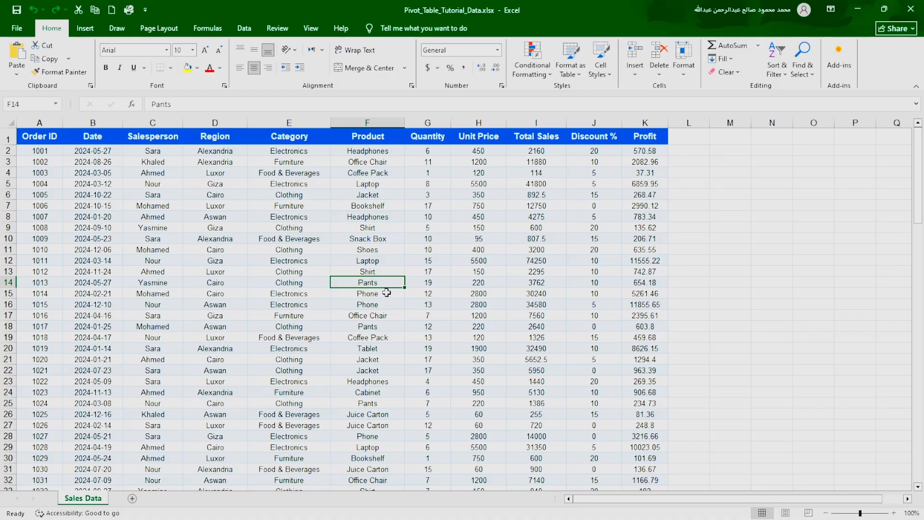
pyautogui.hotkey('ctrl', 'a')
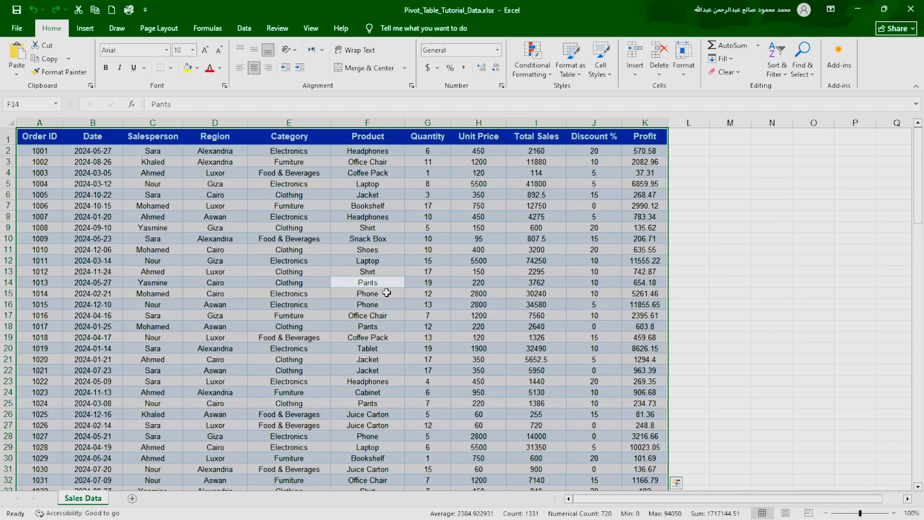
pyautogui.click(578, 80)
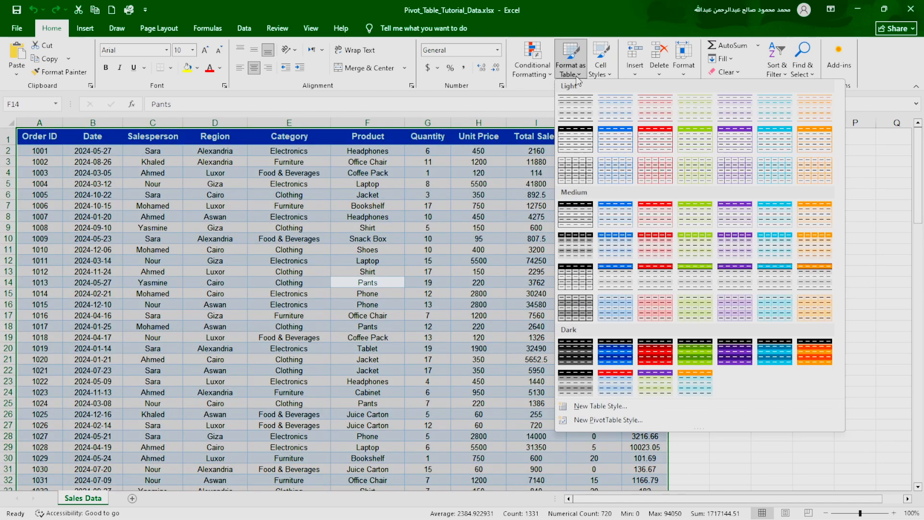
pyautogui.click(614, 224)
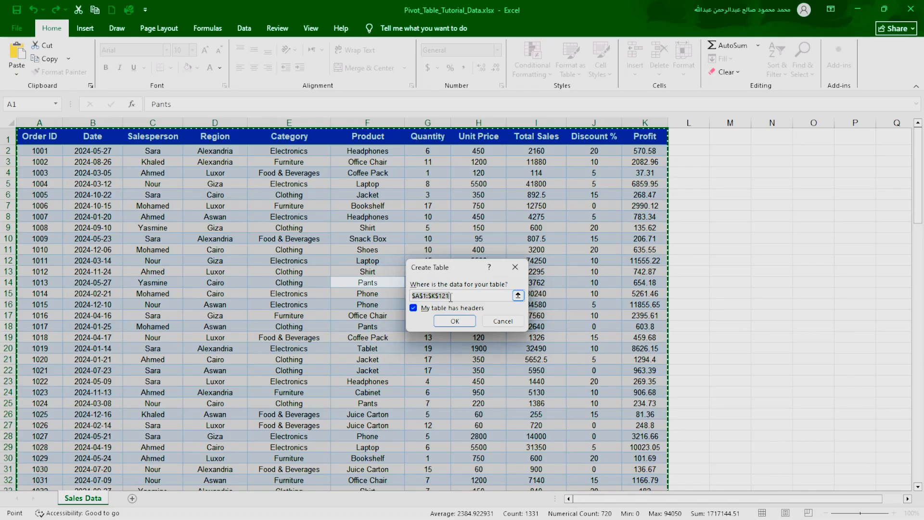
pyautogui.click(454, 321)
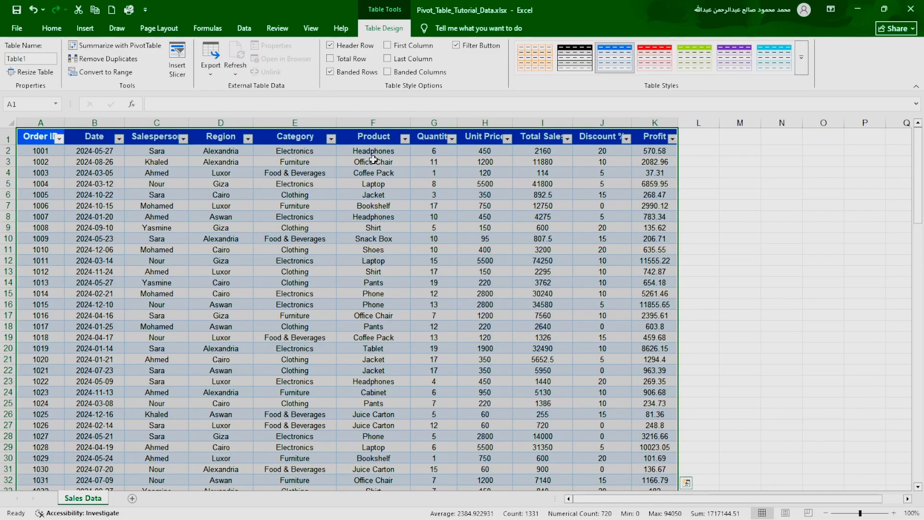
# Examine the sort and filter options of the Order ID column
pyautogui.click(234, 192)
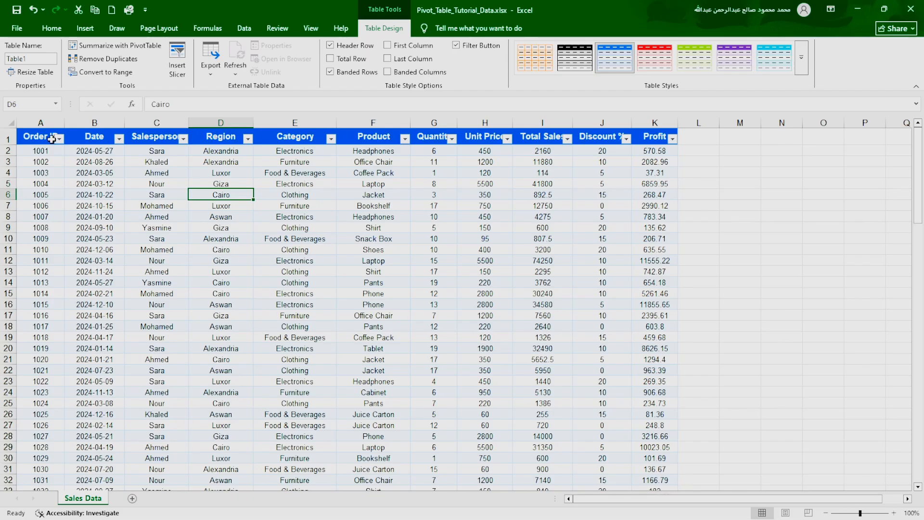
pyautogui.click(60, 140)
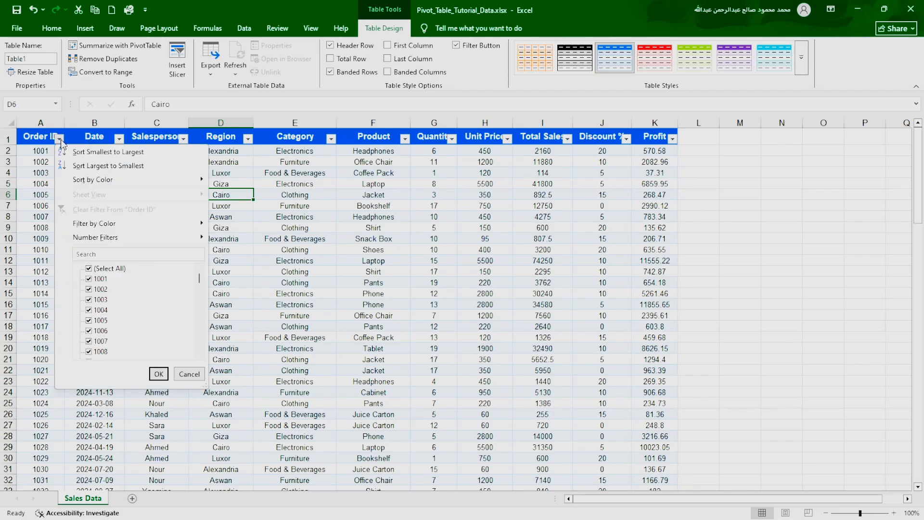
pyautogui.click(38, 179)
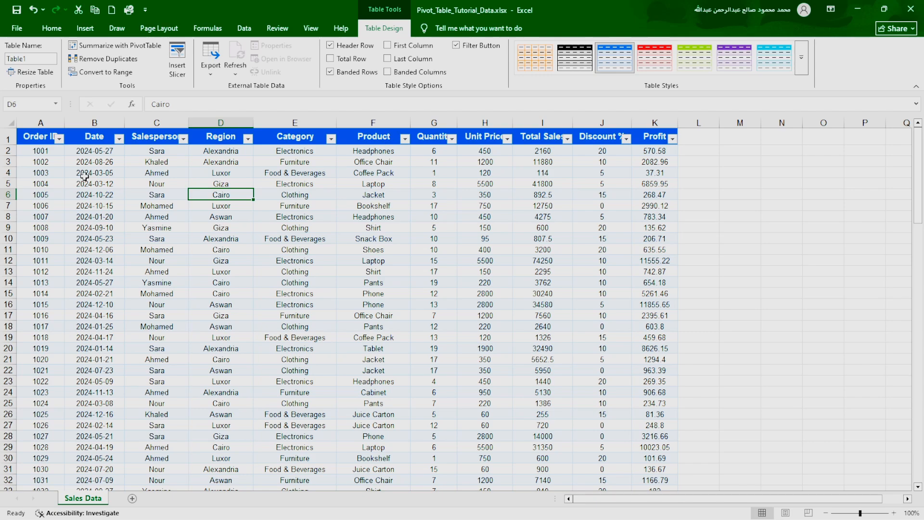
pyautogui.click(65, 31)
pyautogui.click(225, 324)
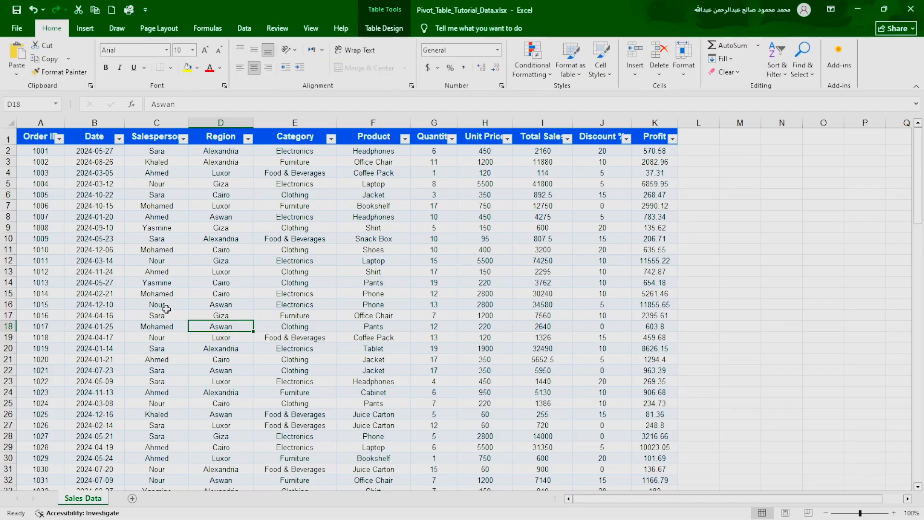
pyautogui.hotkey('ctrl', 'a')
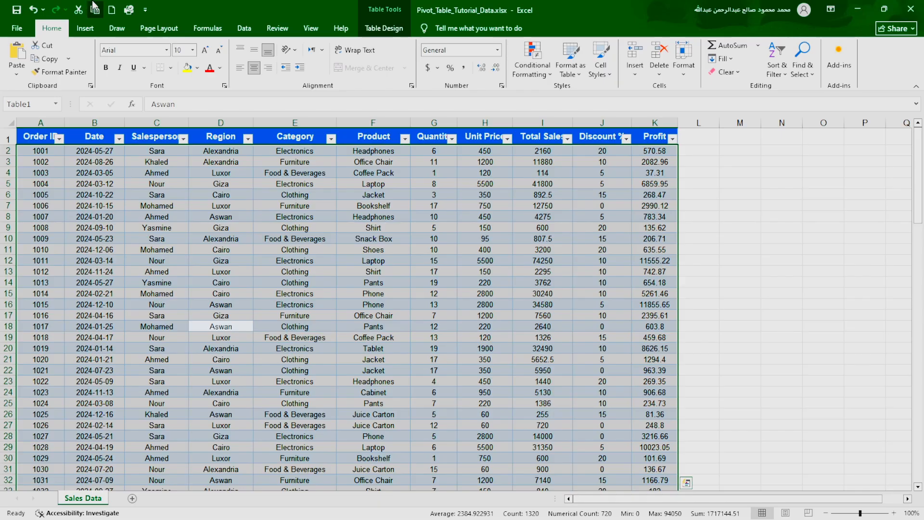
pyautogui.click(85, 29)
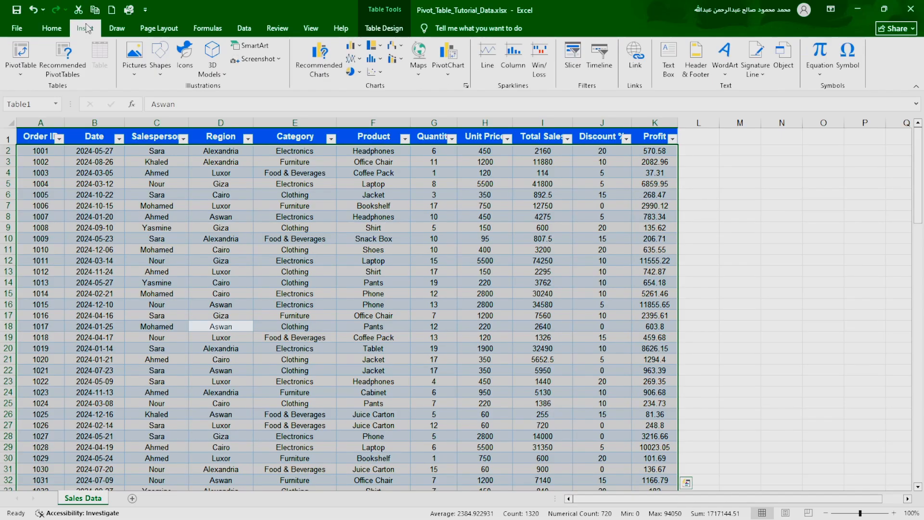
pyautogui.click(20, 54)
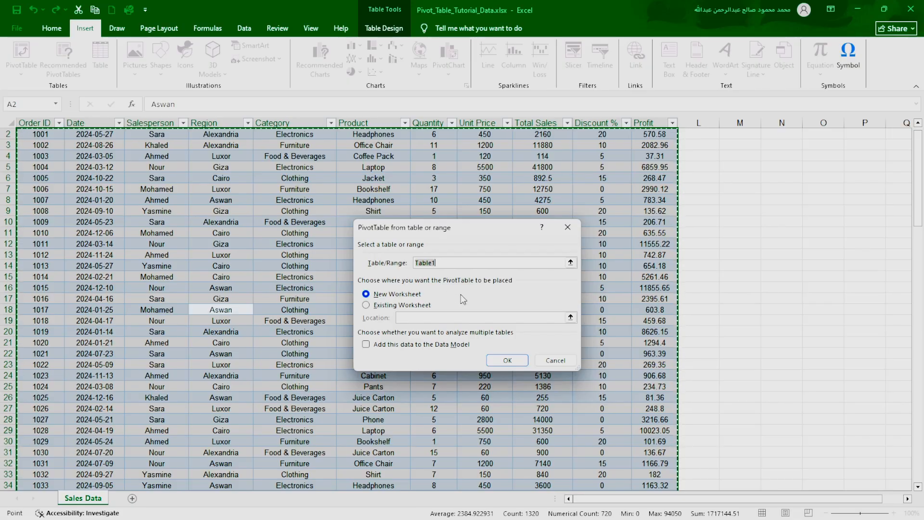
pyautogui.click(570, 263)
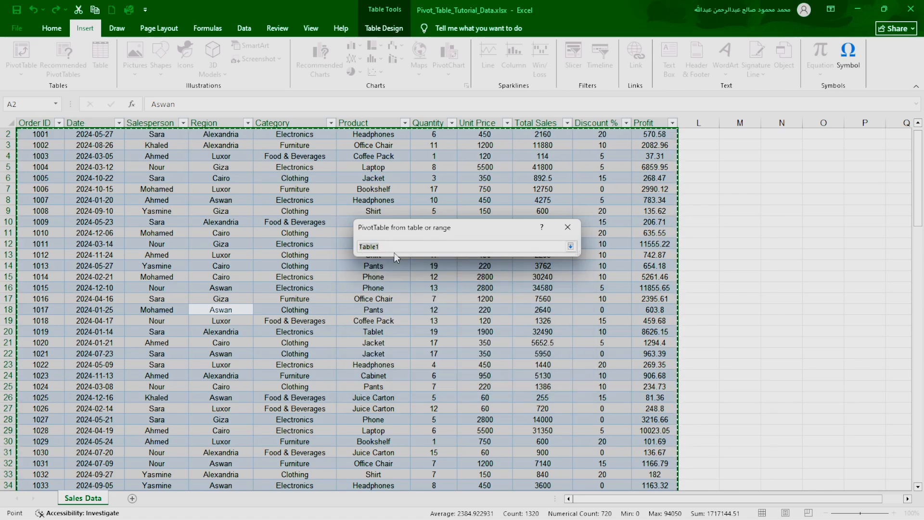
pyautogui.click(570, 246)
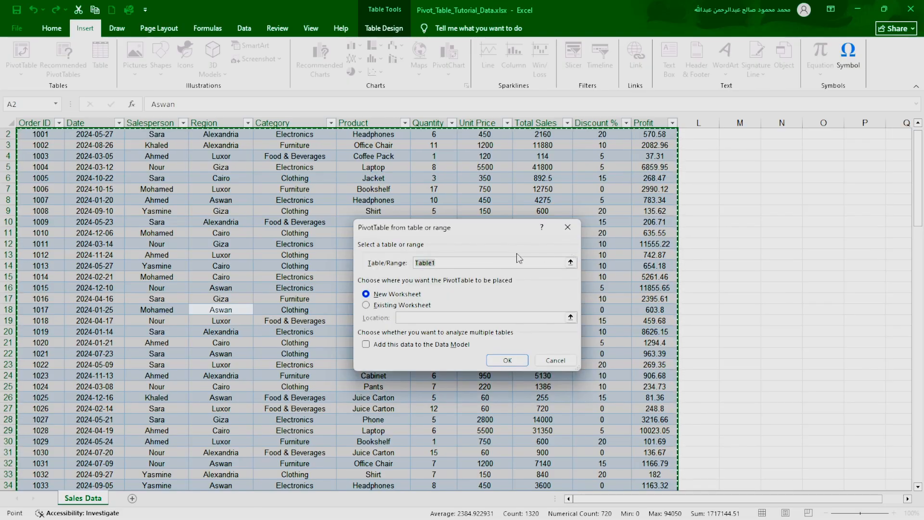
pyautogui.click(566, 231)
# Select all the table's data and define the name sales for it
pyautogui.click(328, 201)
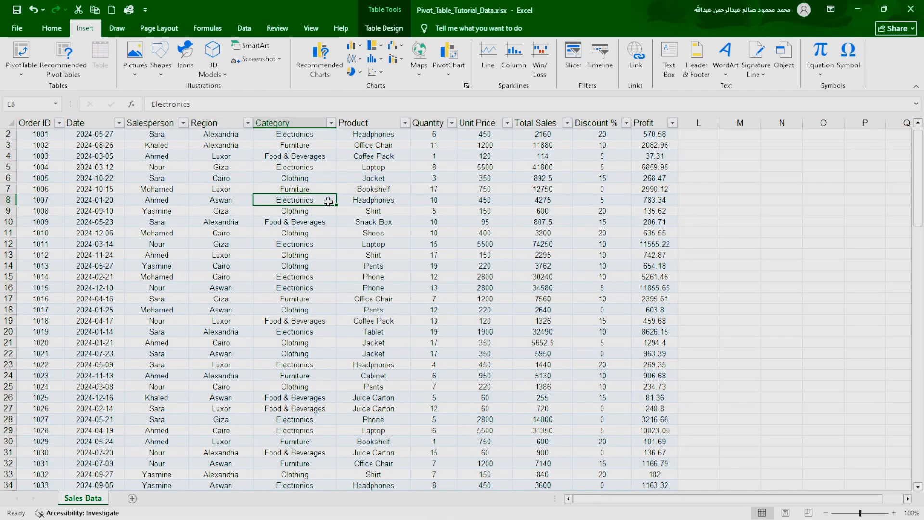
pyautogui.hotkey('ctrl', 'a')
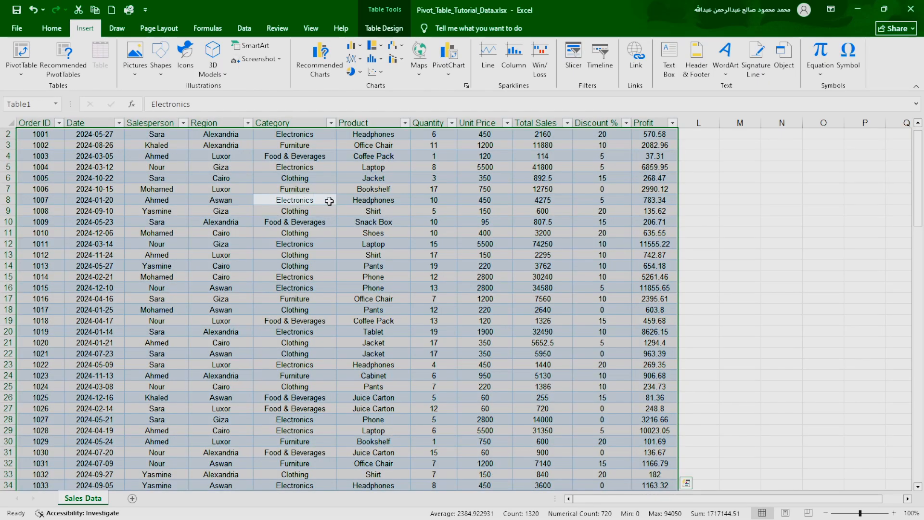
pyautogui.click(52, 28)
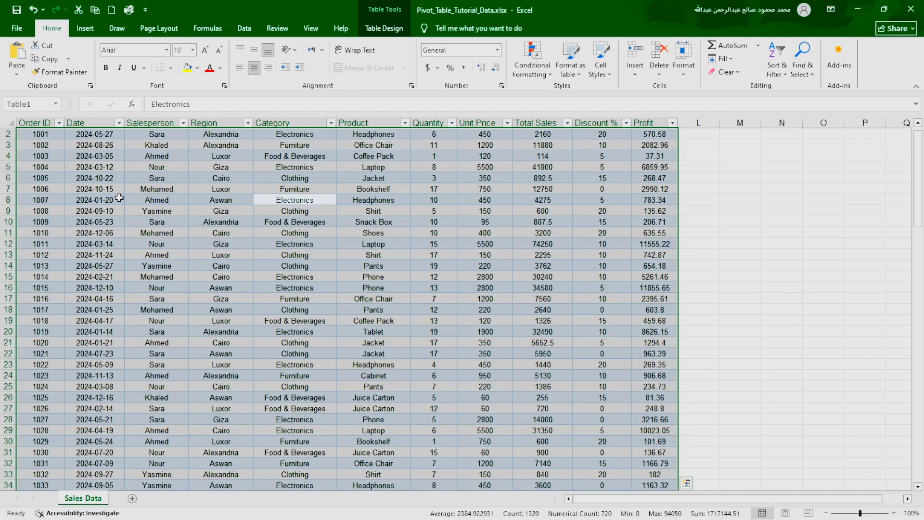
pyautogui.click(41, 104)
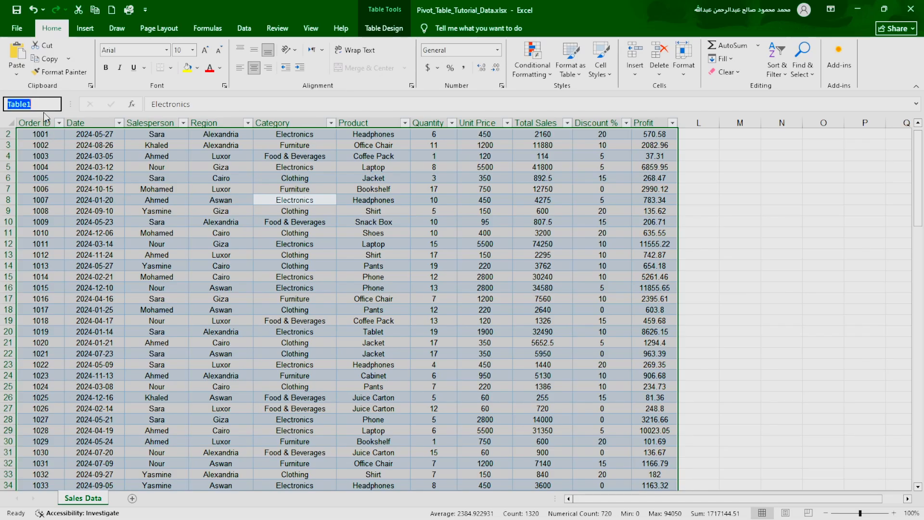
pyautogui.press('BackSpace')
pyautogui.write('sales')
pyautogui.press('Return')
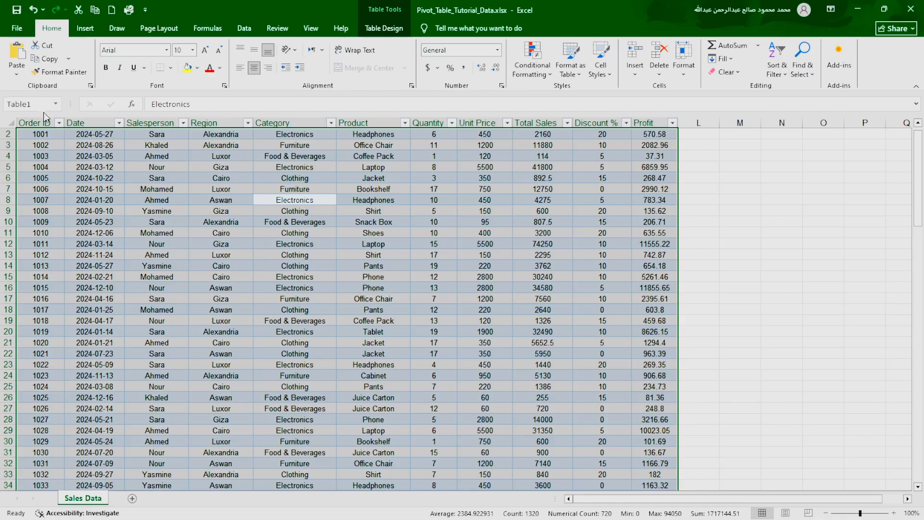
# Create a PivotTable from the sales range on a new worksheet, added to the Data Model, and show its field list
pyautogui.click(268, 266)
pyautogui.hotkey('ctrl', 'a')
pyautogui.click(85, 30)
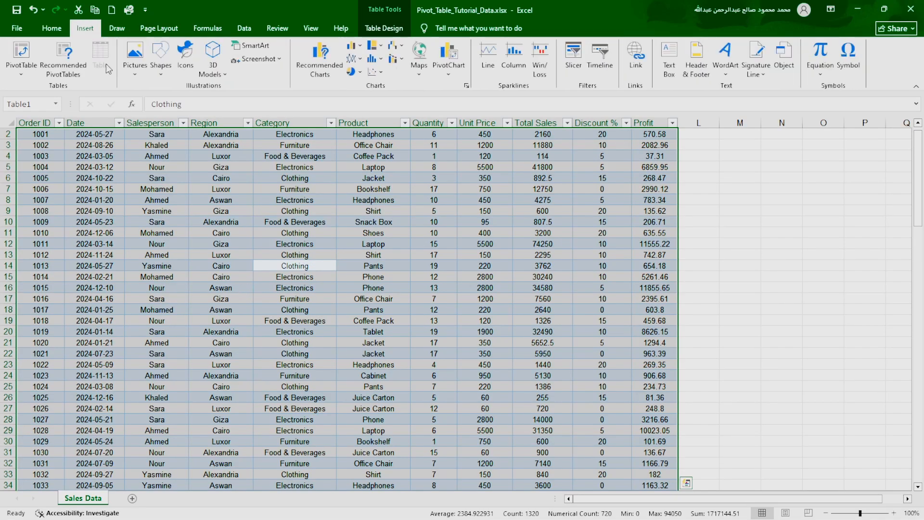
pyautogui.click(25, 58)
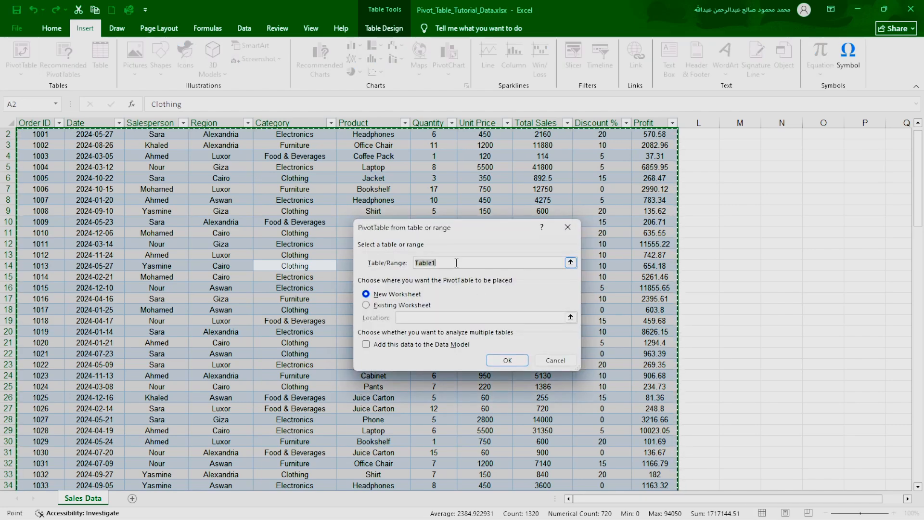
pyautogui.press('BackSpace')
pyautogui.write('sales')
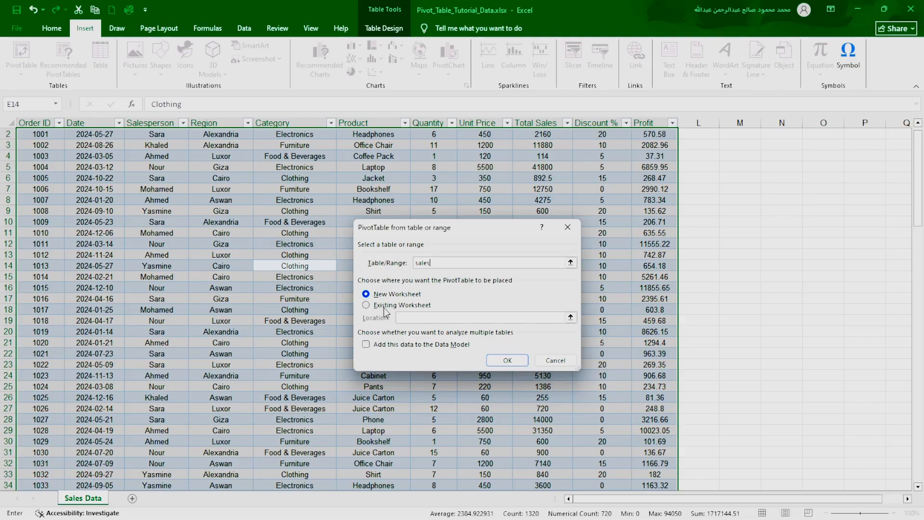
pyautogui.click(365, 344)
pyautogui.click(510, 362)
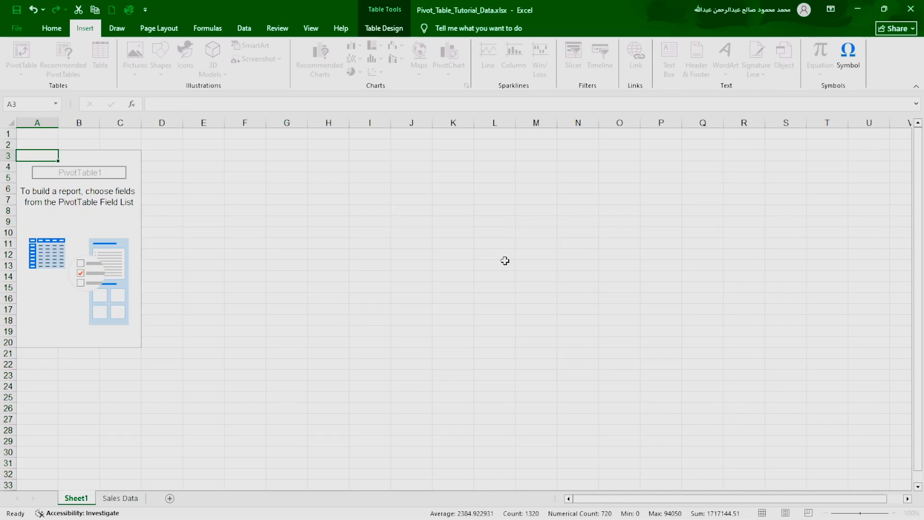
pyautogui.click(507, 266)
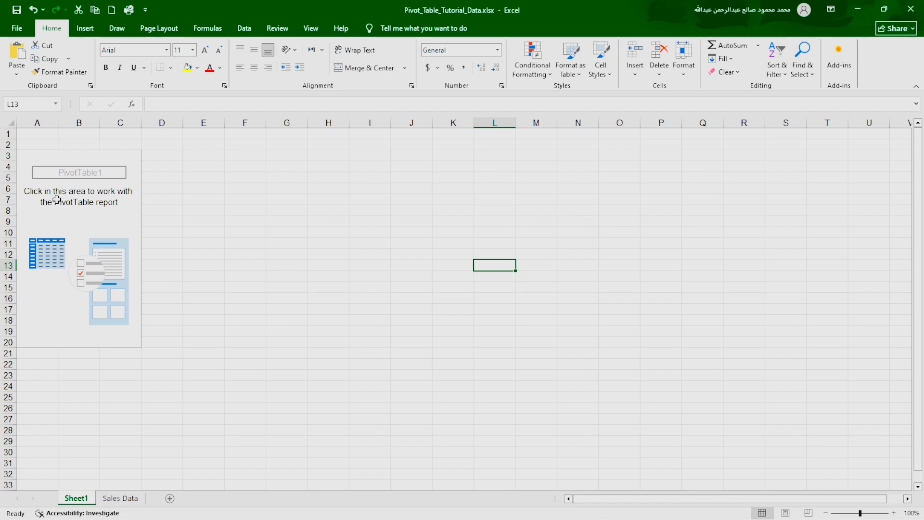
pyautogui.click(37, 181)
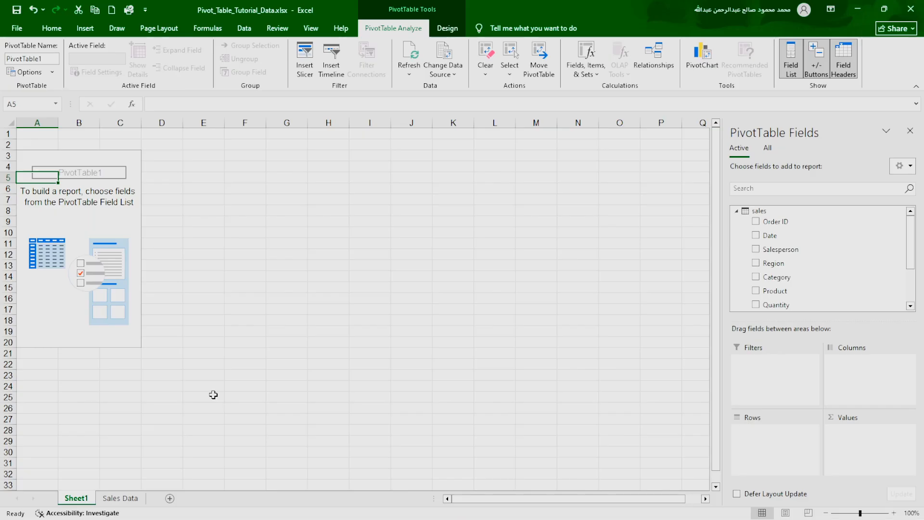
# Delete Sheet1 together with the empty PivotTable on it
pyautogui.rightClick(75, 501)
pyautogui.click(86, 380)
pyautogui.click(500, 290)
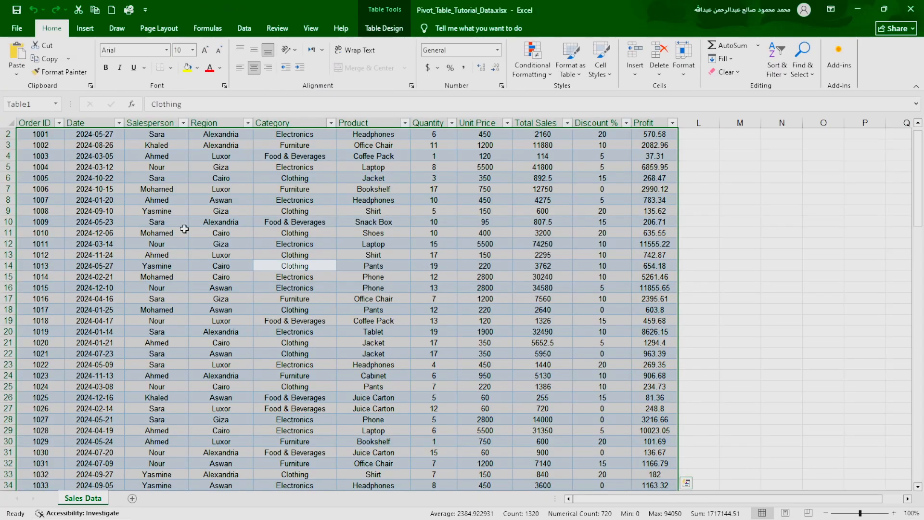
# Create a PivotTable from Table1 at cell O3 of the existing Sales Data worksheet, added to the Data Model
pyautogui.click(55, 104)
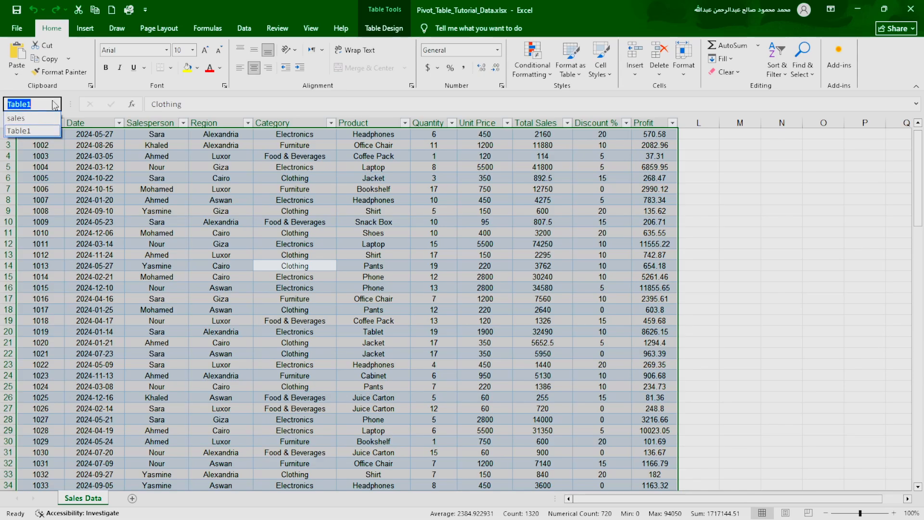
pyautogui.click(29, 130)
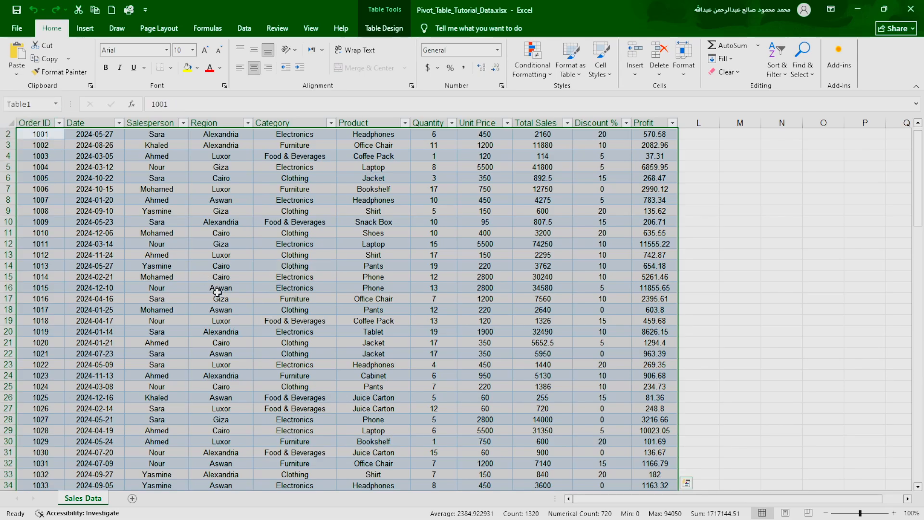
pyautogui.click(85, 28)
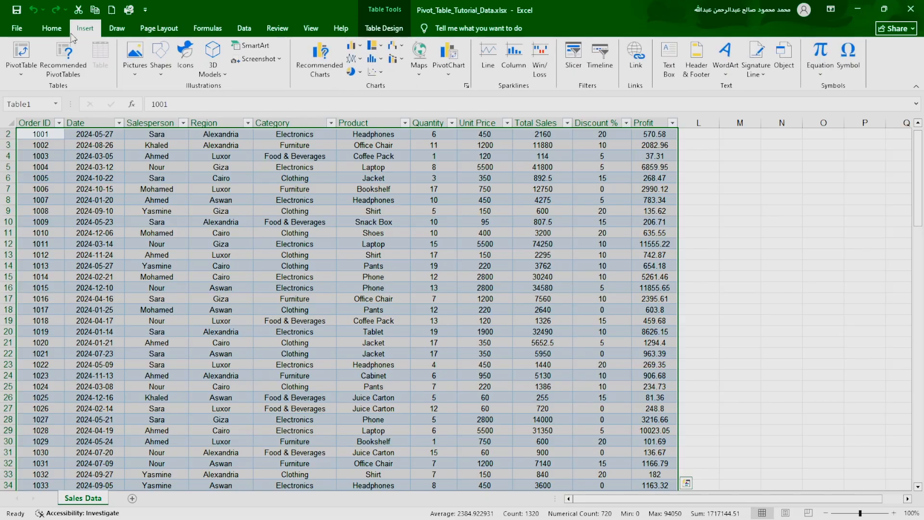
pyautogui.click(14, 51)
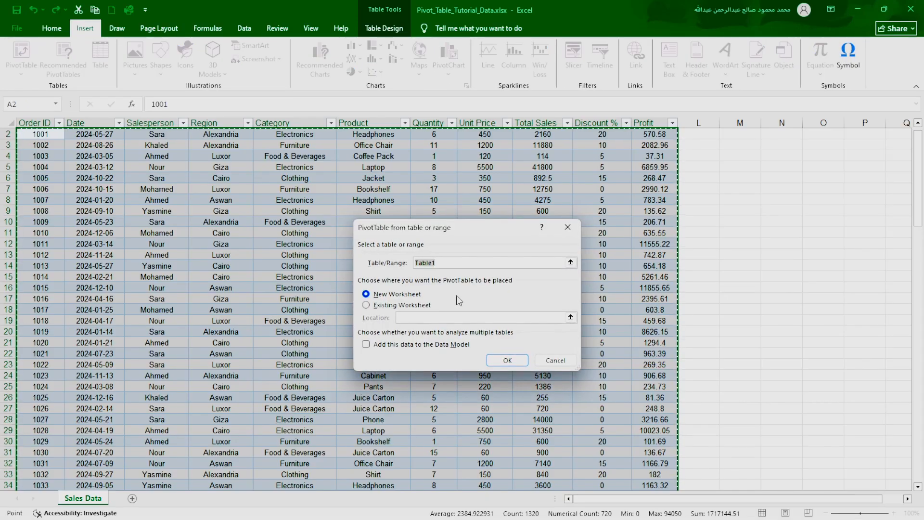
pyautogui.click(366, 306)
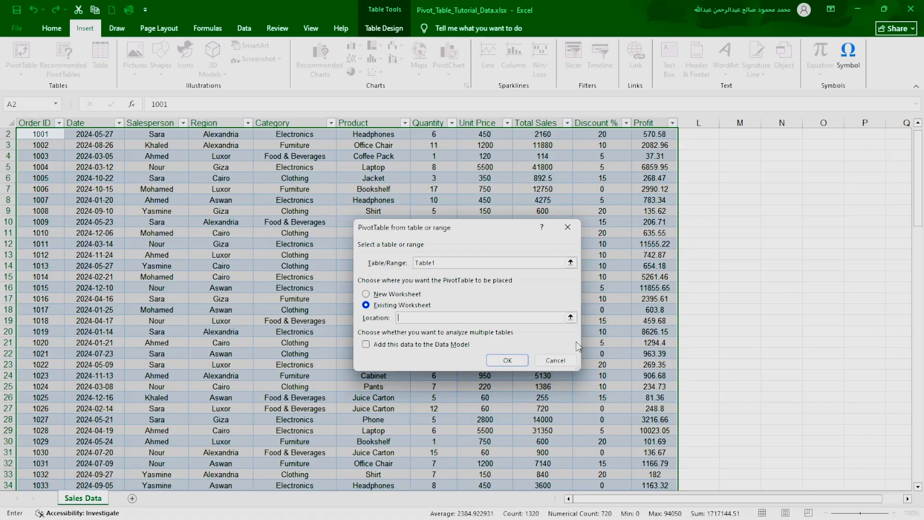
pyautogui.click(570, 317)
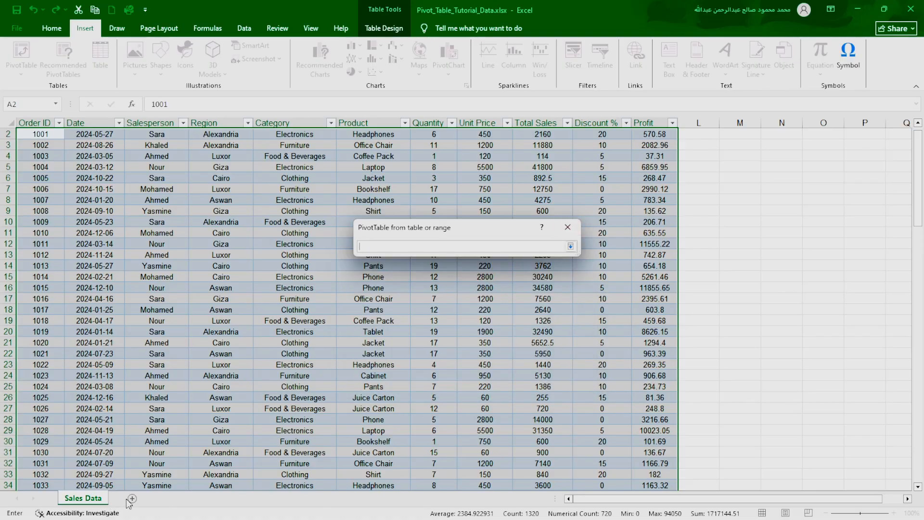
pyautogui.click(83, 501)
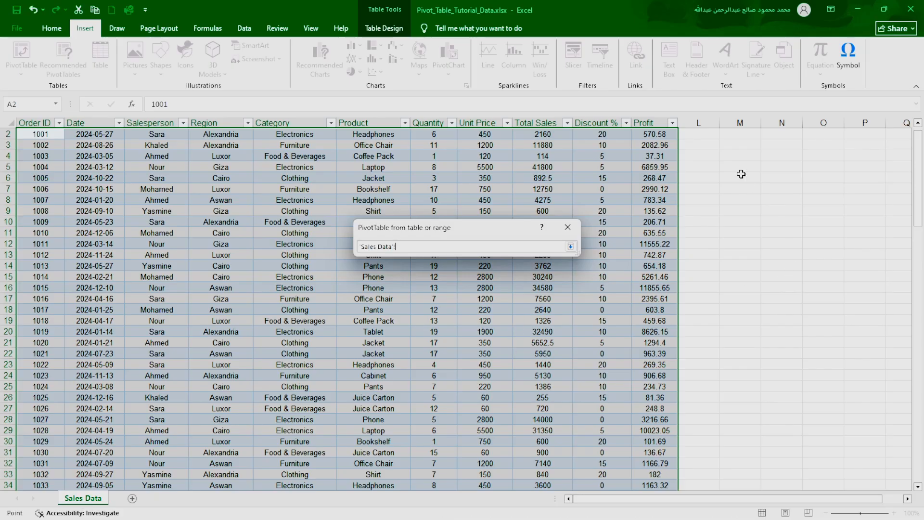
pyautogui.click(818, 145)
pyautogui.click(570, 246)
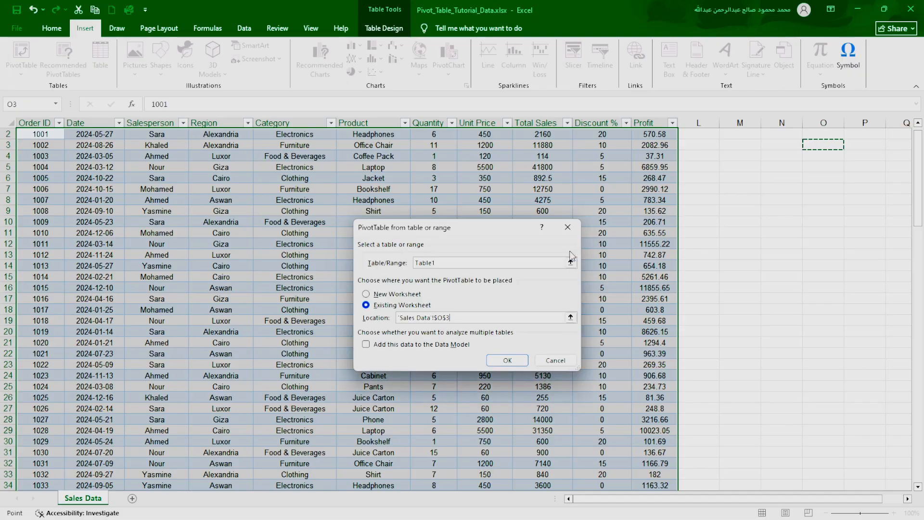
pyautogui.click(366, 344)
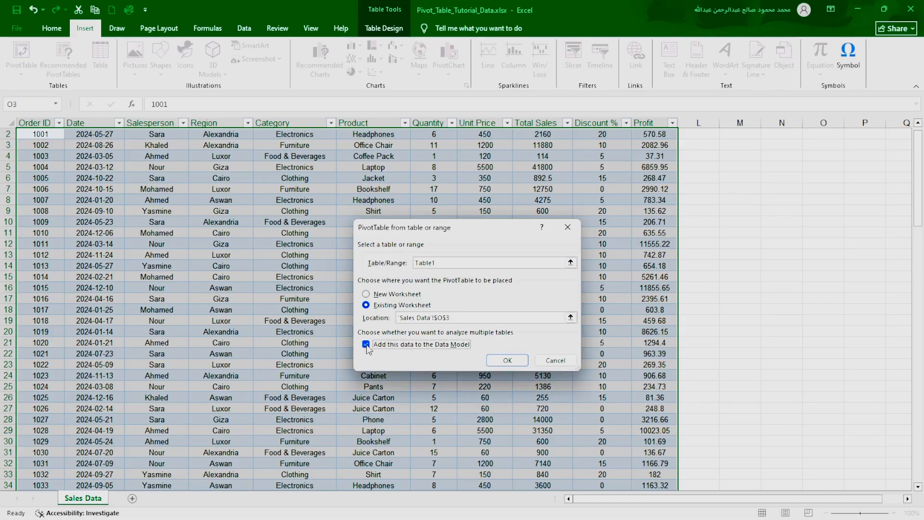
pyautogui.click(509, 363)
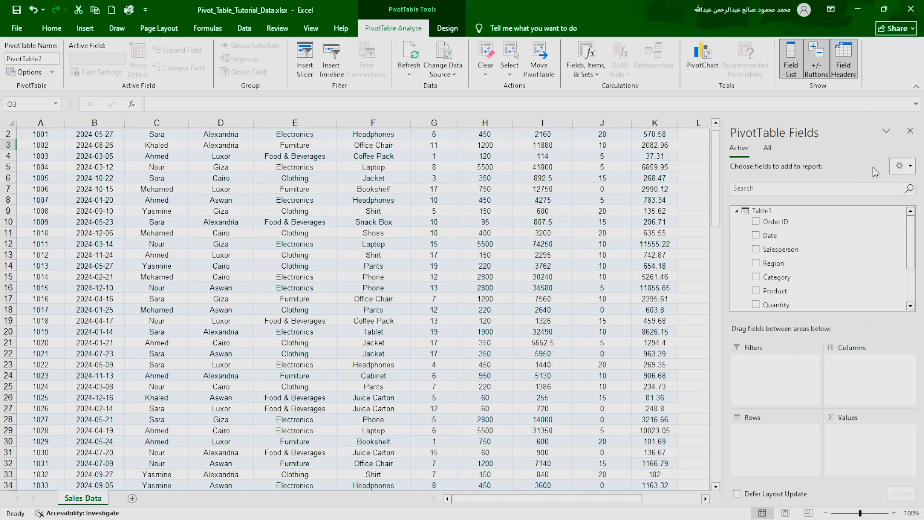
# Hide the PivotTable field list and undo the creation of the PivotTable on the Sales Data worksheet
pyautogui.click(901, 135)
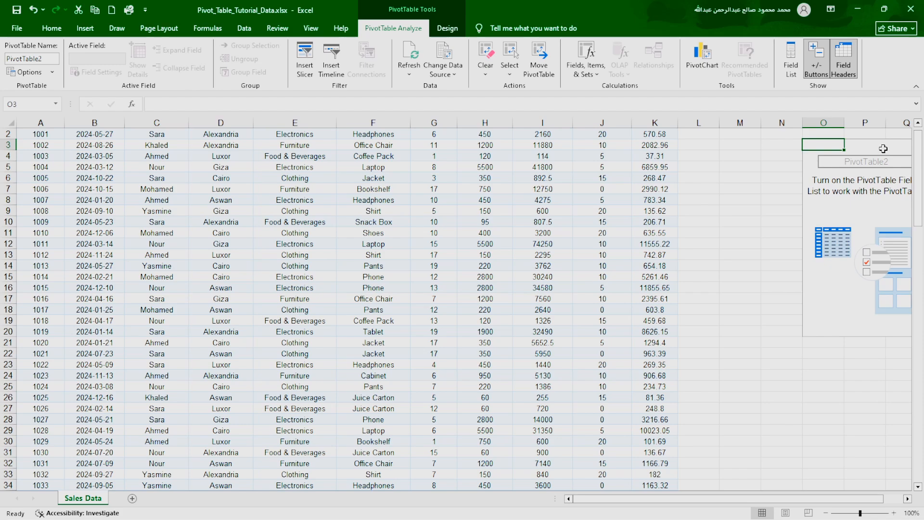
pyautogui.click(875, 148)
pyautogui.rightClick(864, 186)
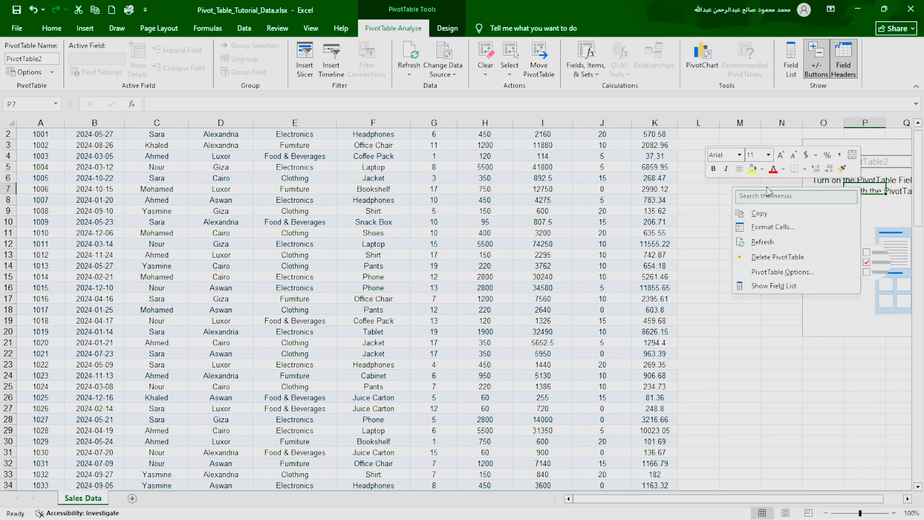
pyautogui.press('Escape')
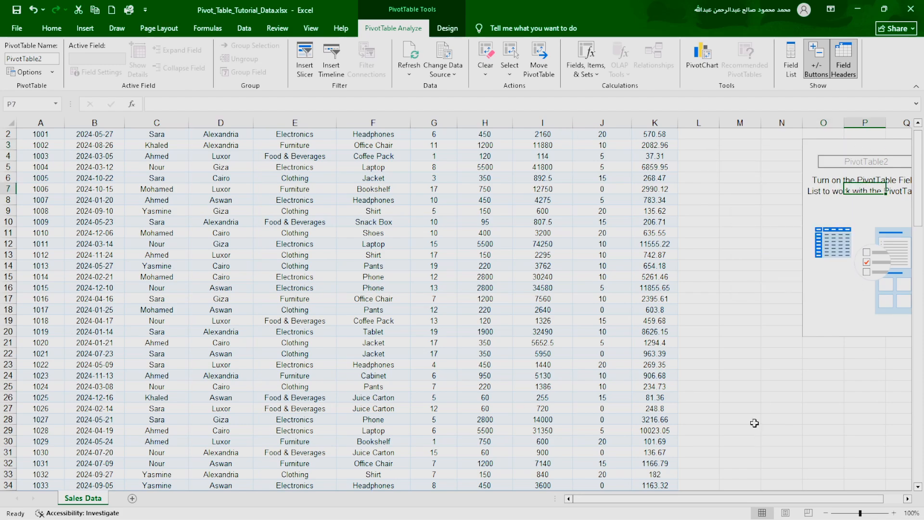
pyautogui.hotkey('ctrl', 'z')
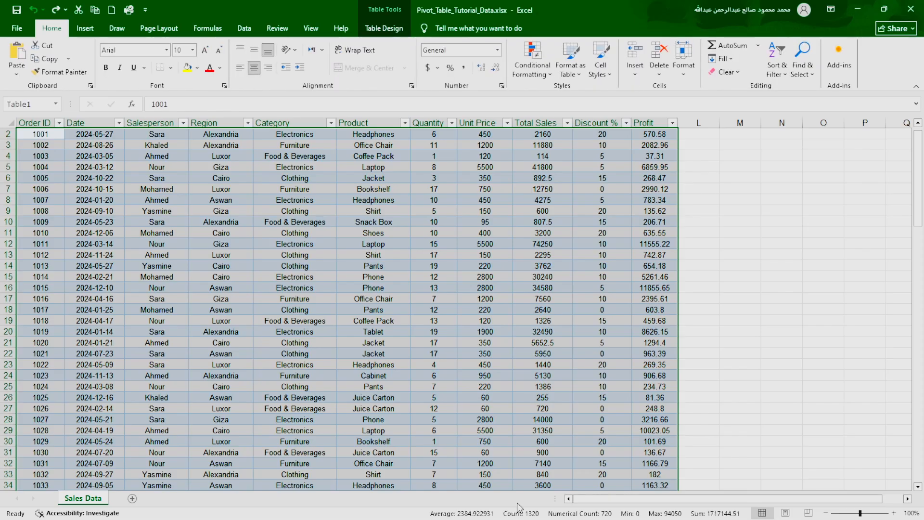
# Create a PivotTable from Table1 on a new worksheet, with the data added to the Data Model
pyautogui.click(87, 28)
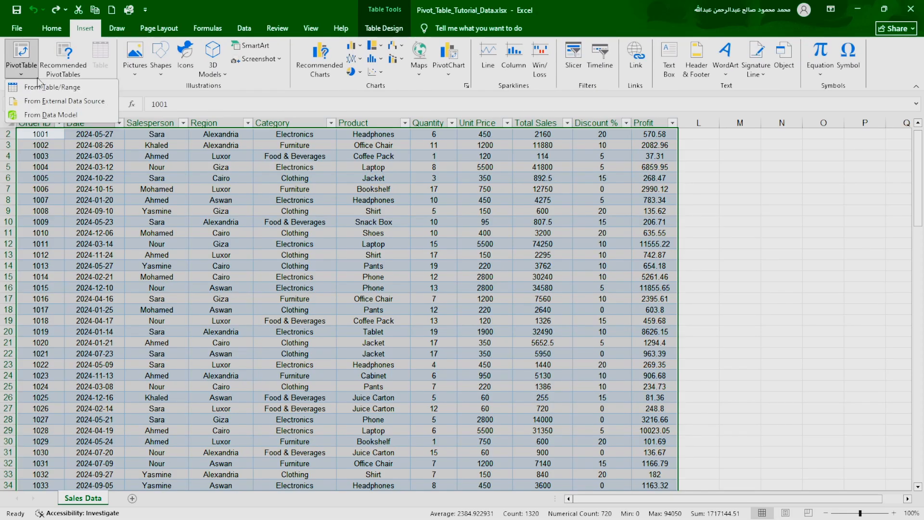
pyautogui.click(26, 59)
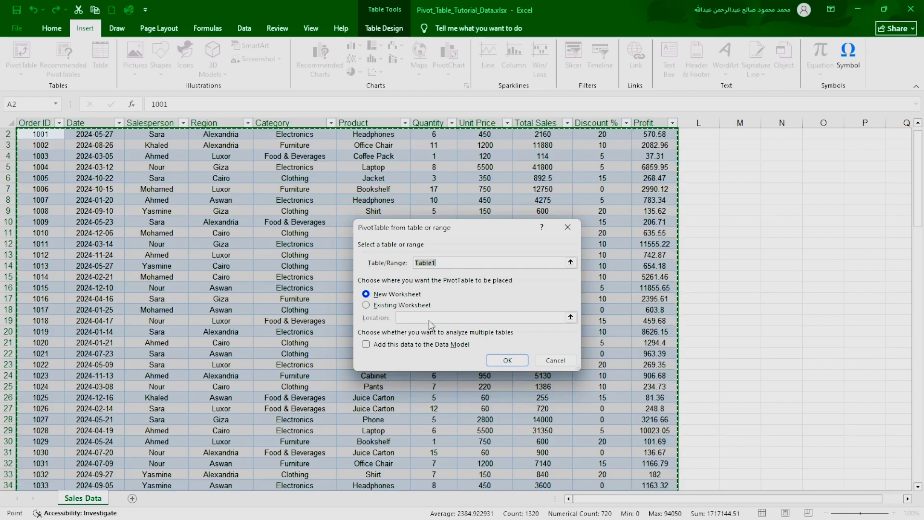
pyautogui.click(366, 344)
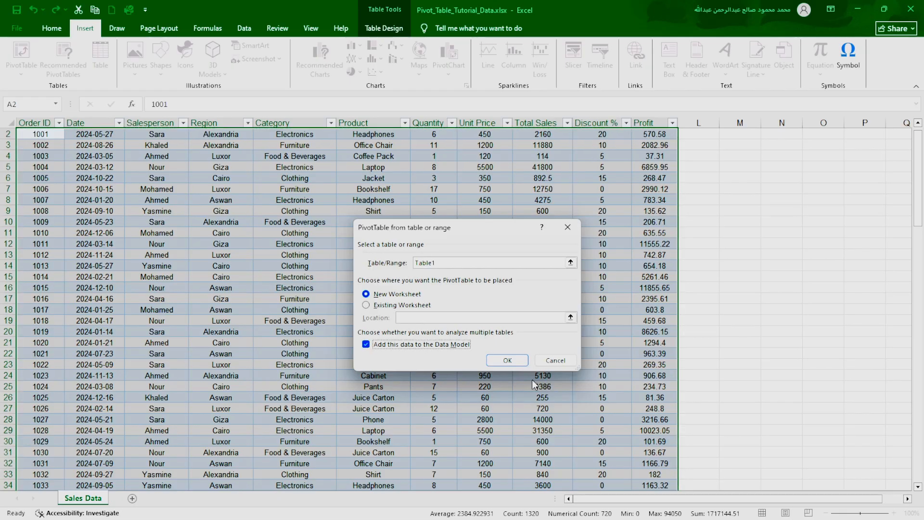
pyautogui.click(506, 360)
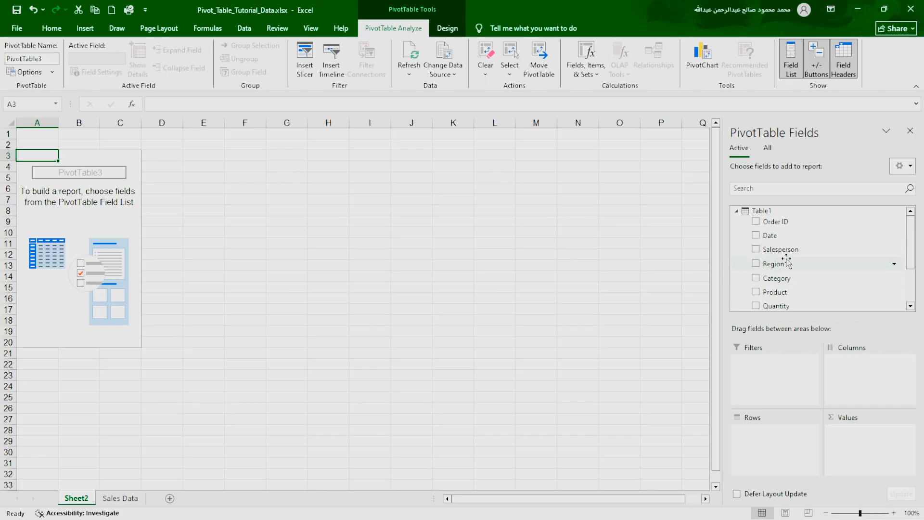
# Add Salesperson and Product as row fields of the PivotTable and Total Sales as a summed value
pyautogui.click(756, 250)
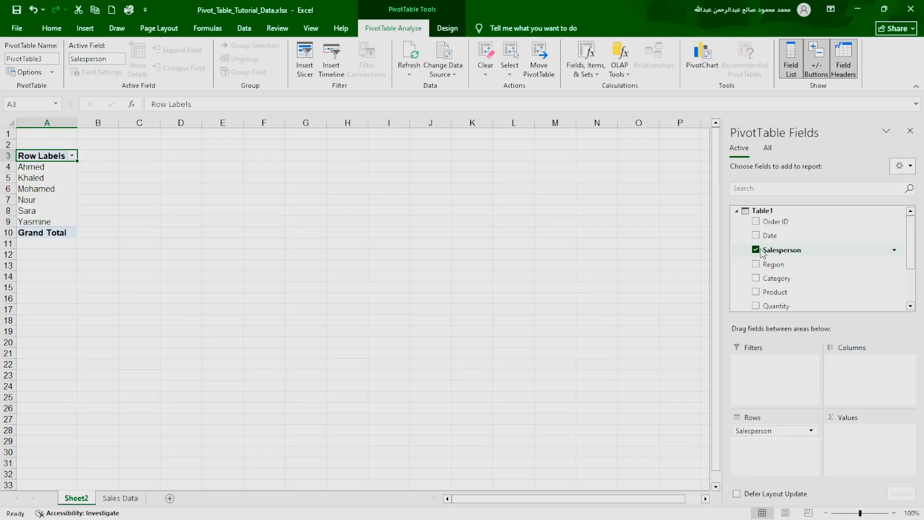
pyautogui.click(756, 292)
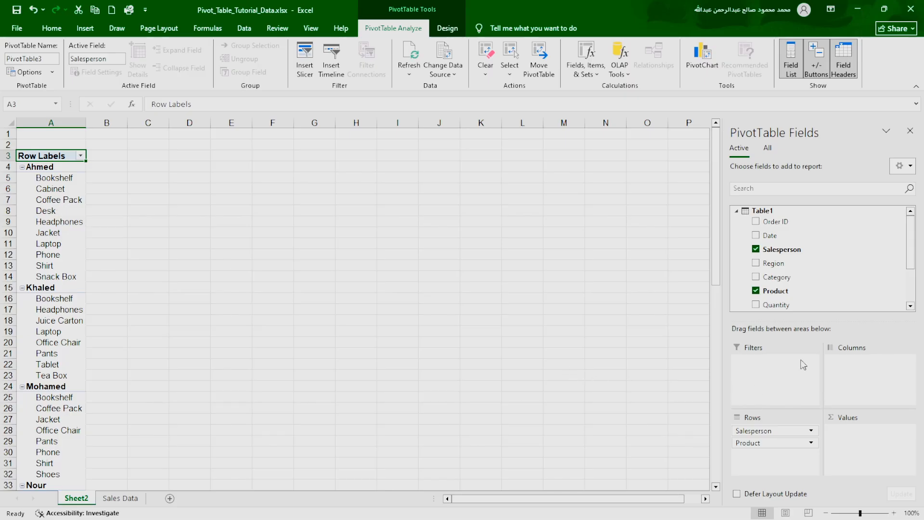
pyautogui.scroll(-2, 776, 303)
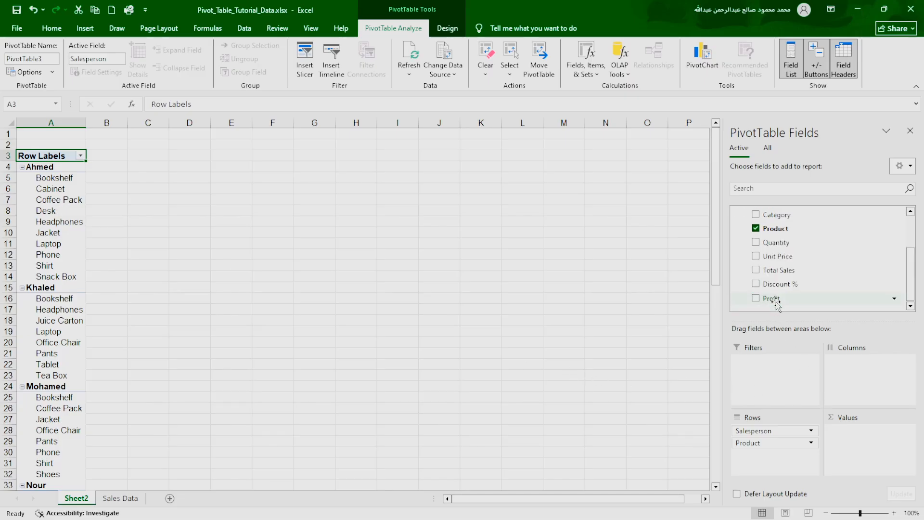
pyautogui.click(755, 271)
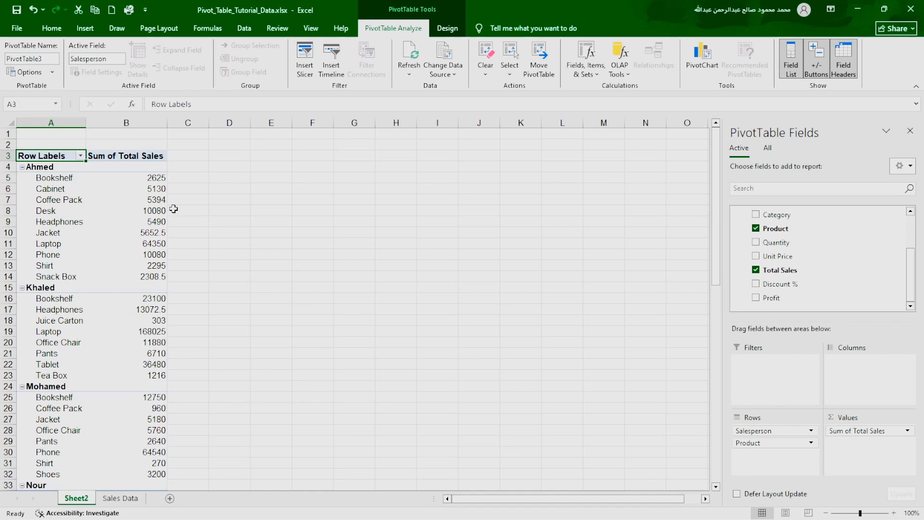
pyautogui.moveTo(164, 194)
# Add the Category field to the PivotTable rows and place it between Salesperson and Product
pyautogui.click(756, 216)
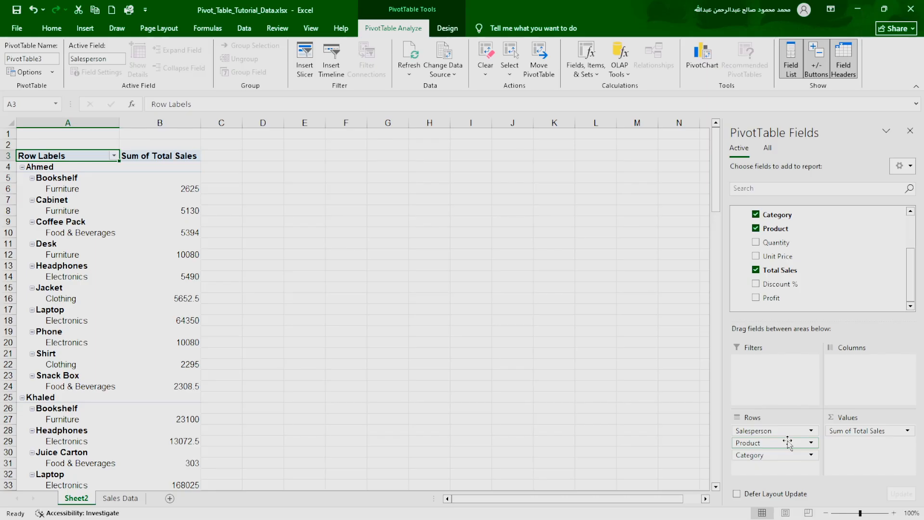
pyautogui.click(776, 454)
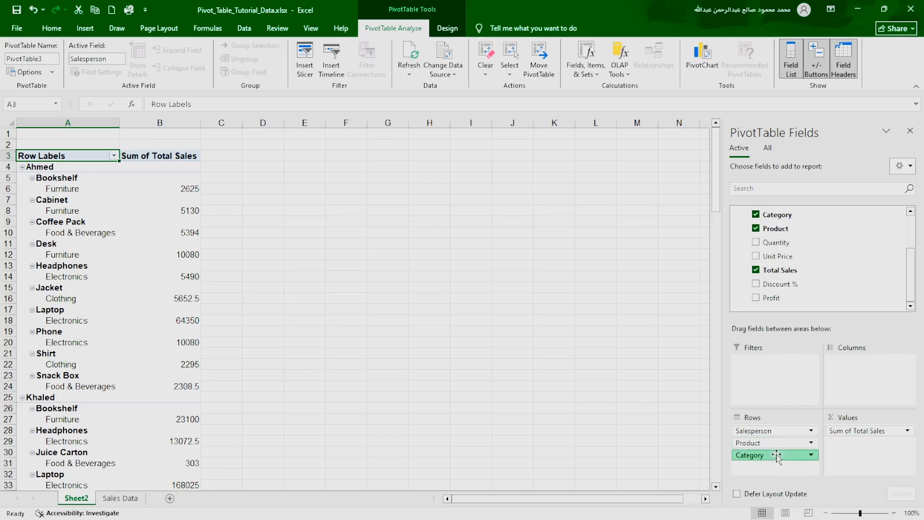
pyautogui.moveTo(776, 455); pyautogui.dragTo(772, 438)
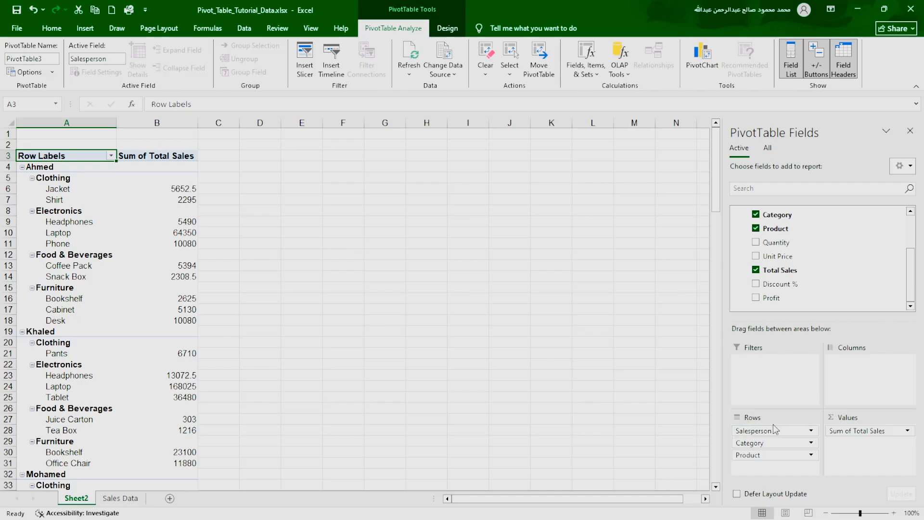
# Add Profit and Discount % as summed values in the PivotTable and look through the report
pyautogui.click(756, 298)
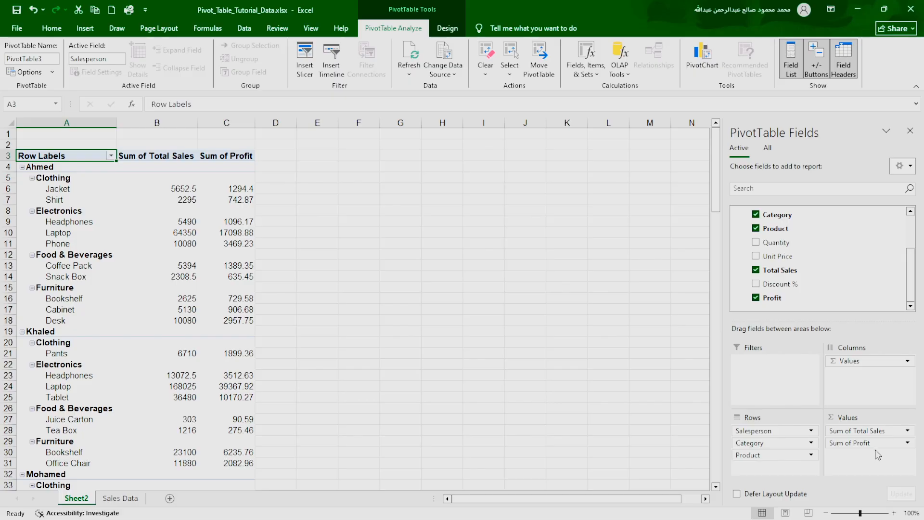
pyautogui.click(756, 285)
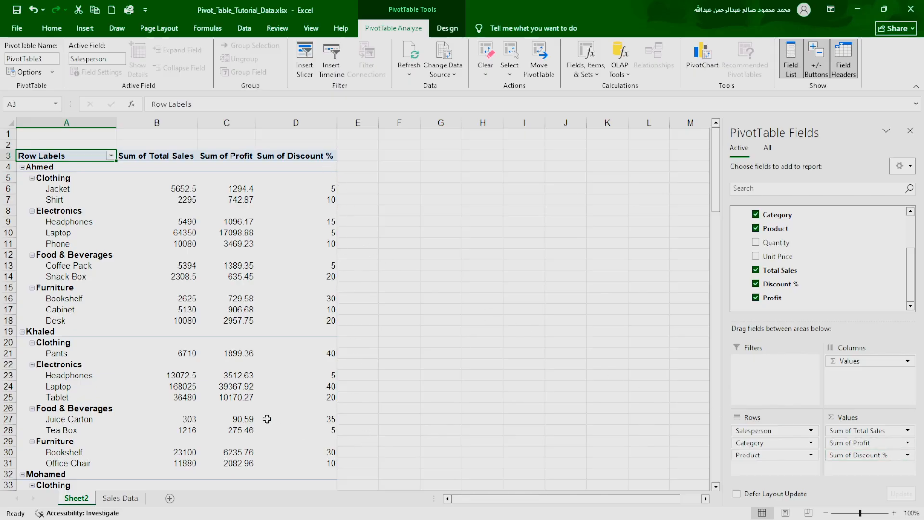
pyautogui.scroll(-9, 173, 358)
pyautogui.scroll(9, 173, 358)
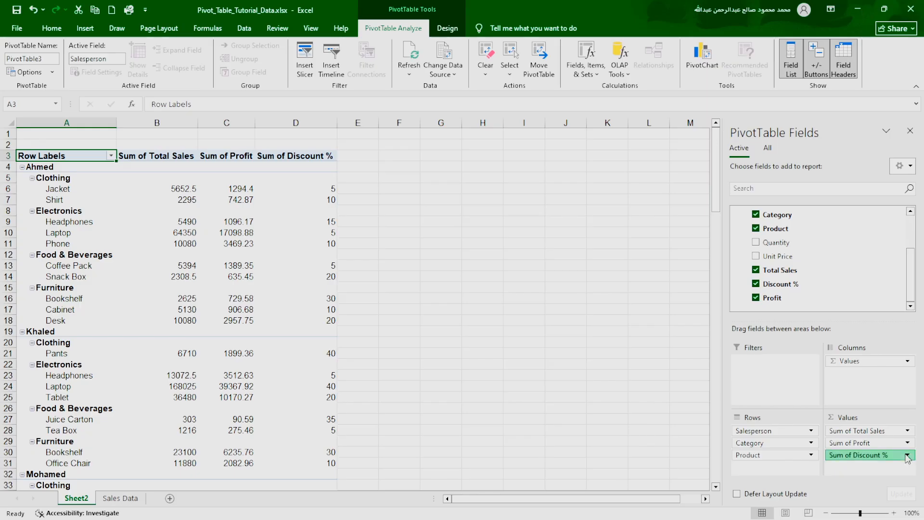
# Try the Percentage number format with 2 decimal places on the Sum of Discount % values, and undo it
pyautogui.click(907, 455)
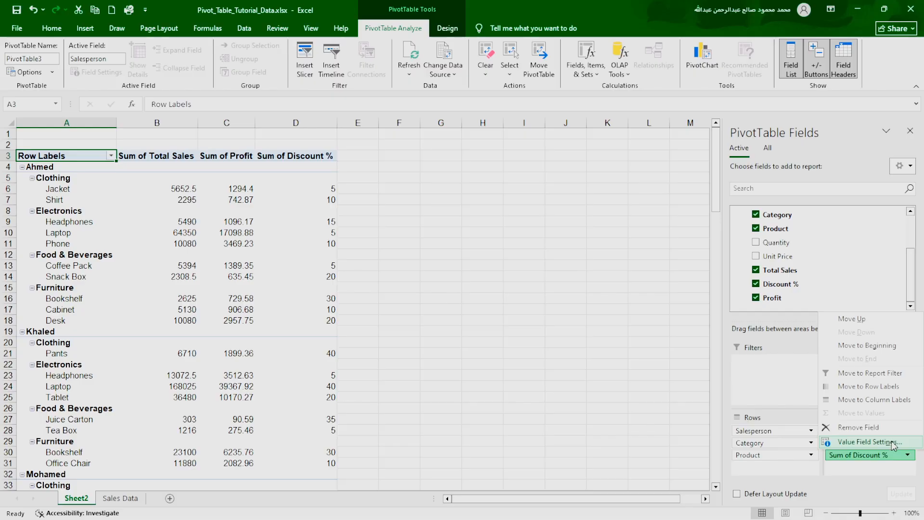
pyautogui.click(893, 442)
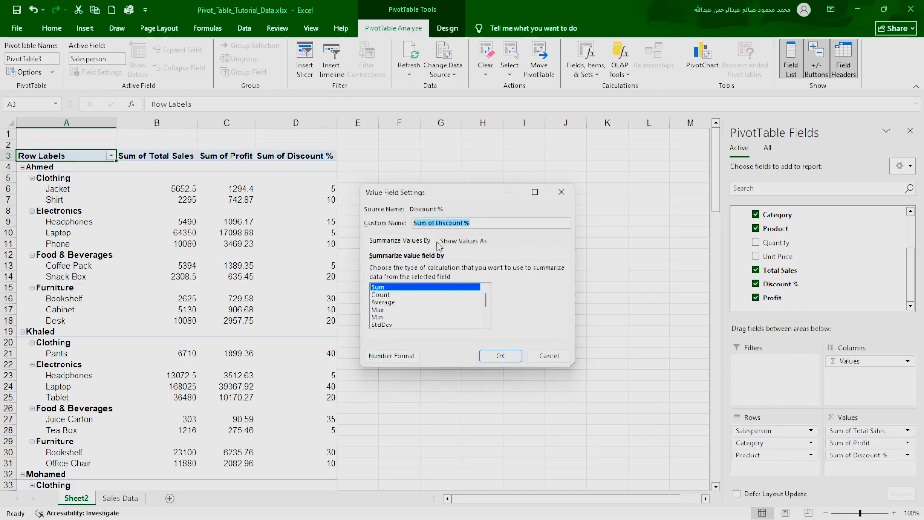
pyautogui.click(404, 359)
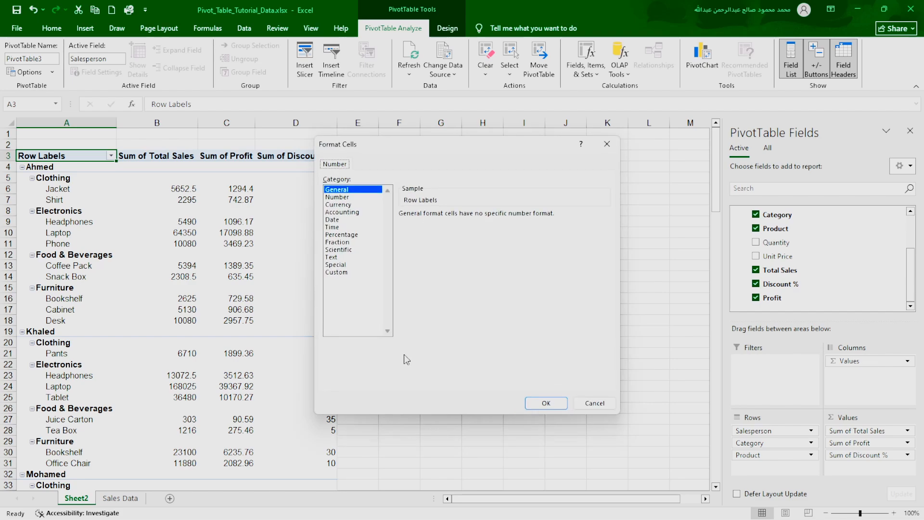
pyautogui.click(345, 234)
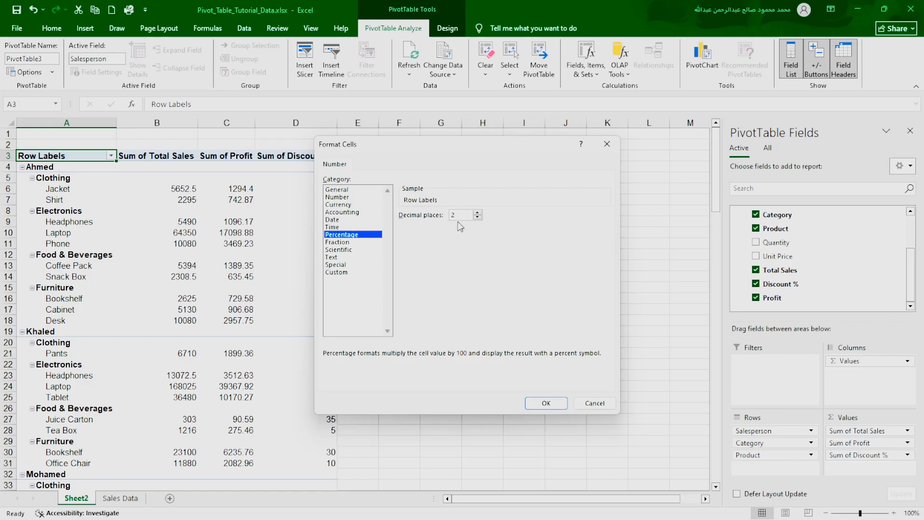
pyautogui.click(547, 404)
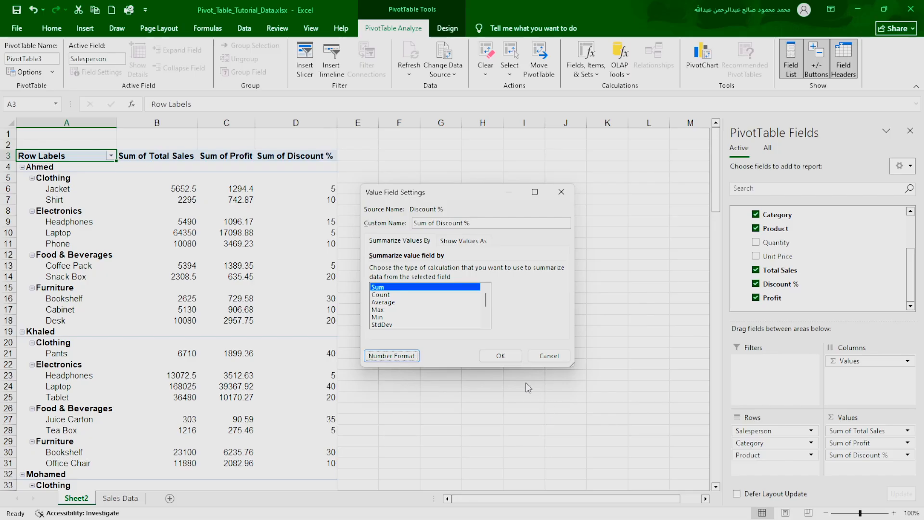
pyautogui.click(501, 356)
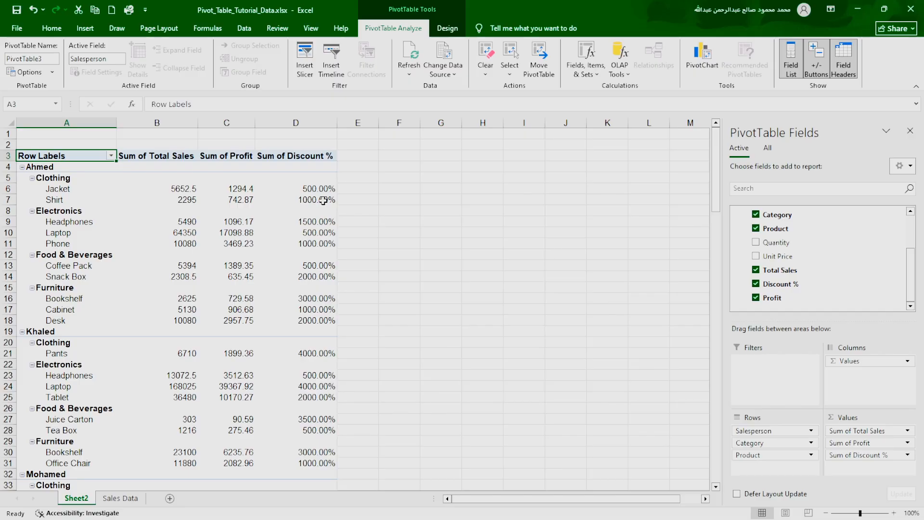
pyautogui.moveTo(321, 199)
pyautogui.hotkey('ctrl', 'z')
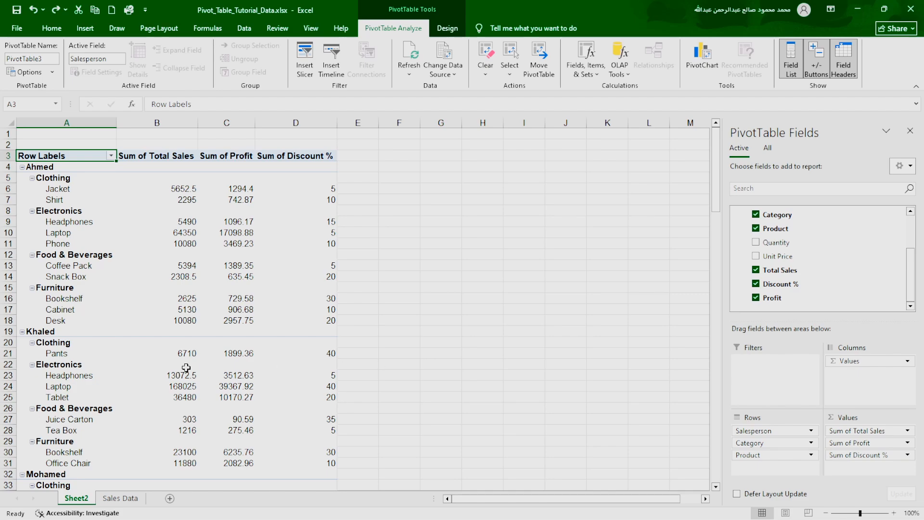
# Examine the PivotTable from the first salesperson down to the grand total of the Discount % column
pyautogui.scroll(-20, 186, 367)
pyautogui.scroll(6, 188, 361)
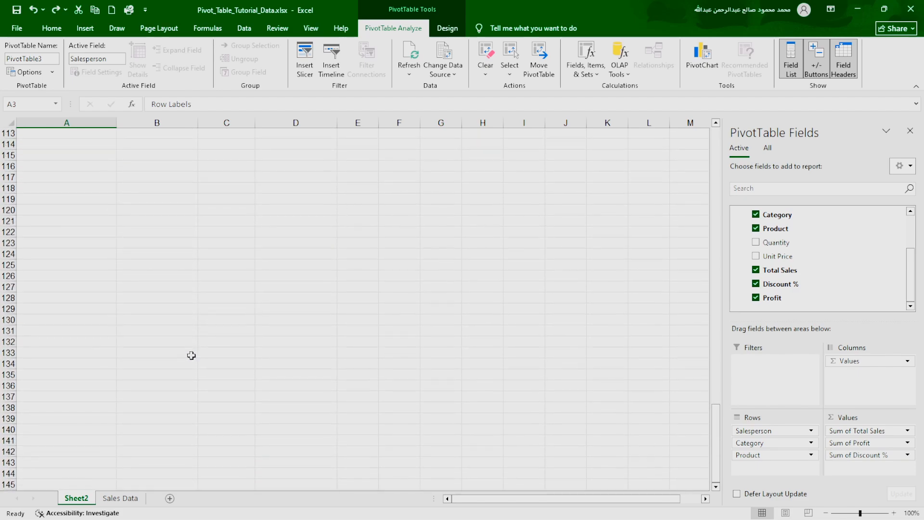
pyautogui.scroll(12, 191, 355)
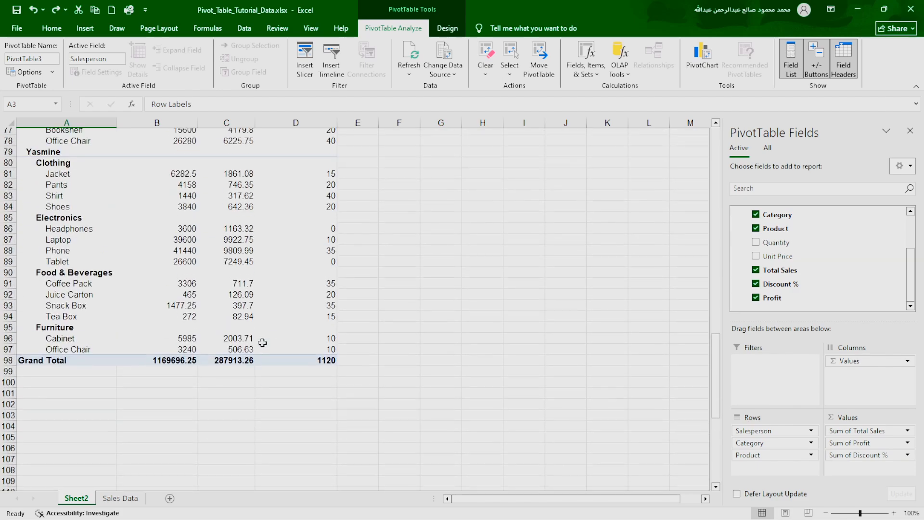
pyautogui.scroll(9, 262, 342)
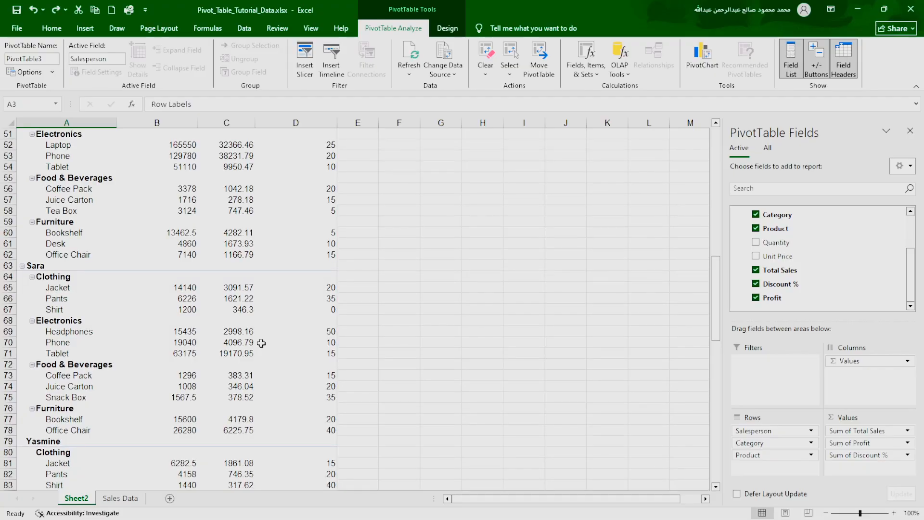
pyautogui.scroll(-9, 262, 342)
pyautogui.moveTo(261, 343)
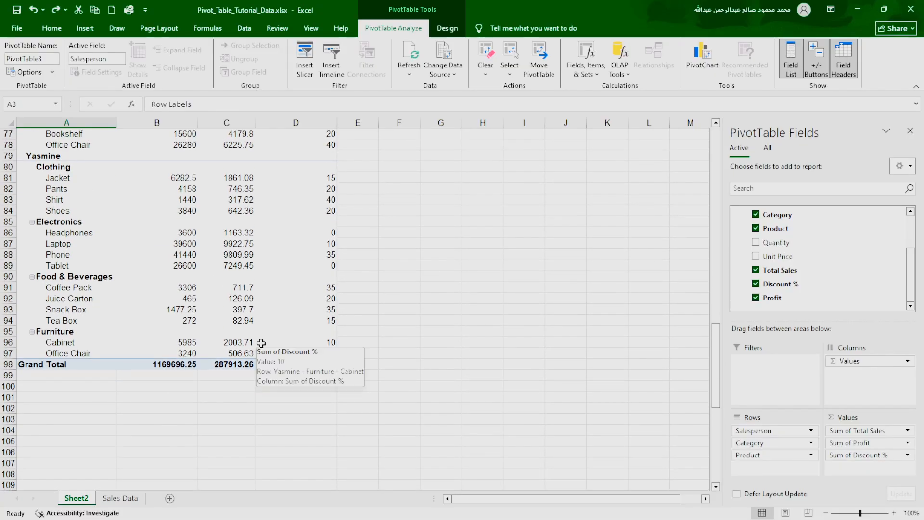
pyautogui.scroll(20, 261, 342)
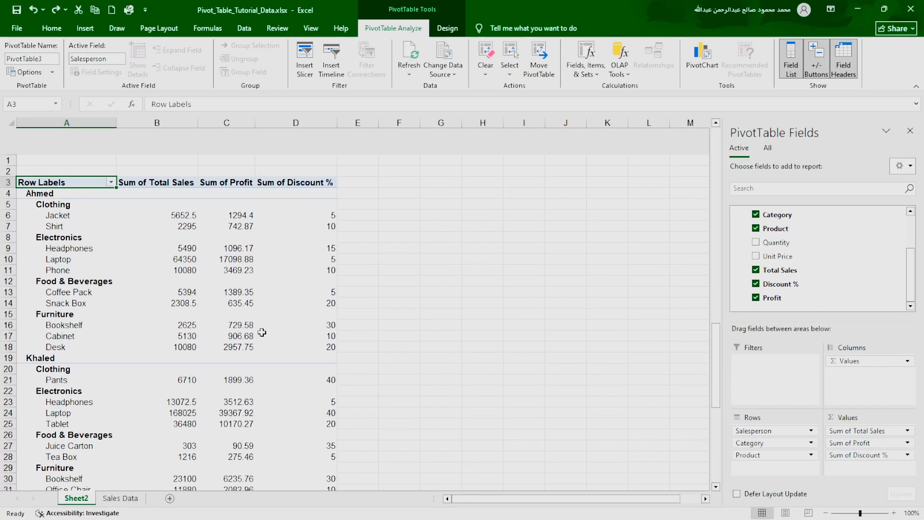
pyautogui.scroll(-3, 264, 331)
pyautogui.scroll(-20, 264, 331)
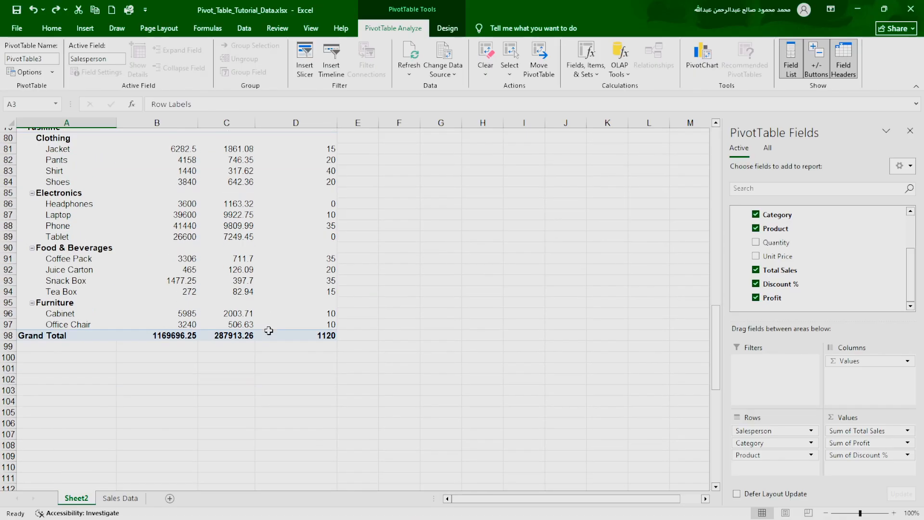
pyautogui.scroll(20, 270, 330)
pyautogui.scroll(-11, 303, 330)
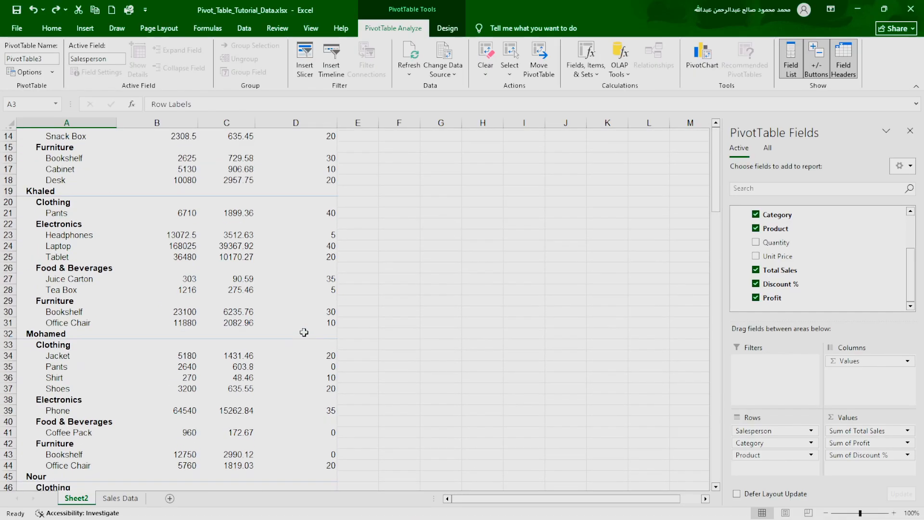
pyautogui.scroll(-20, 330, 401)
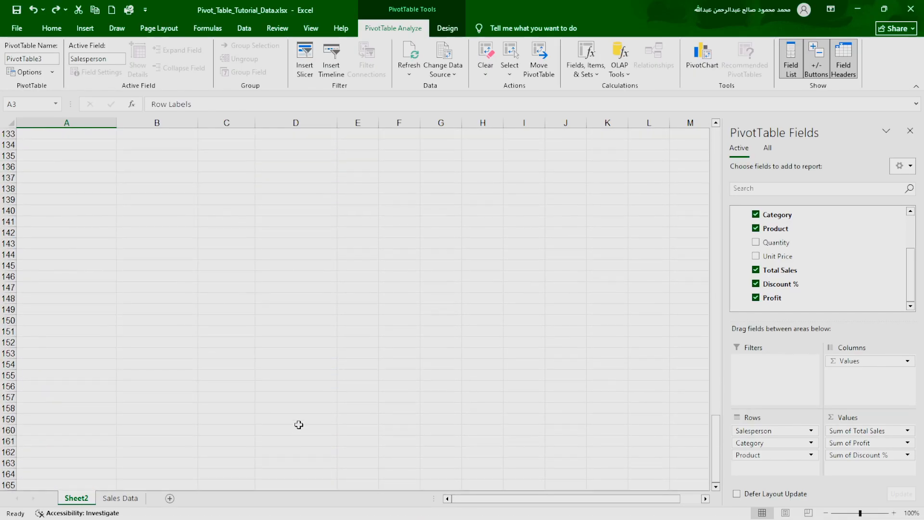
pyautogui.scroll(17, 301, 411)
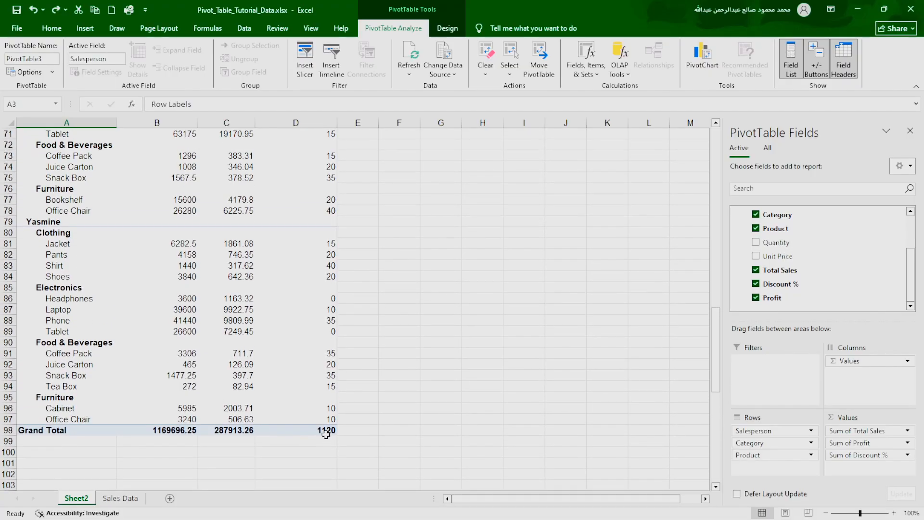
pyautogui.moveTo(326, 433)
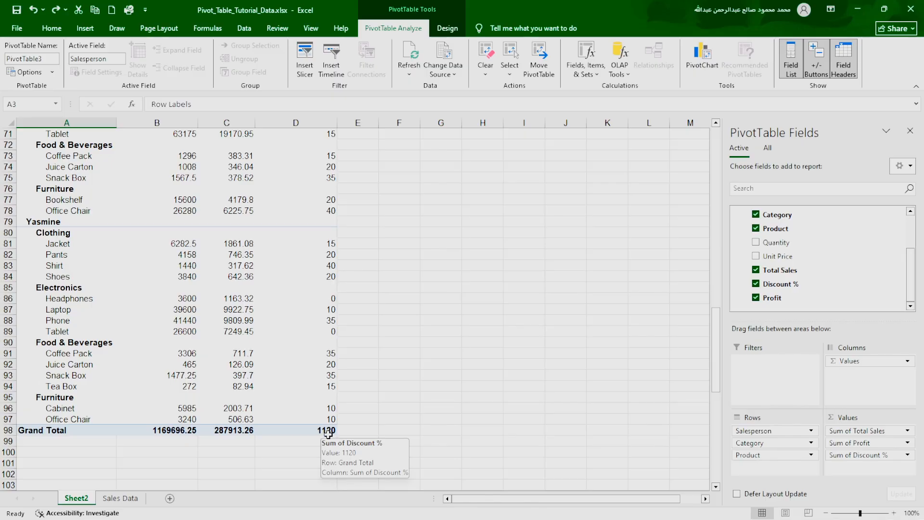
# Summarize the Discount % value field by Average instead of Sum and check the column
pyautogui.click(897, 456)
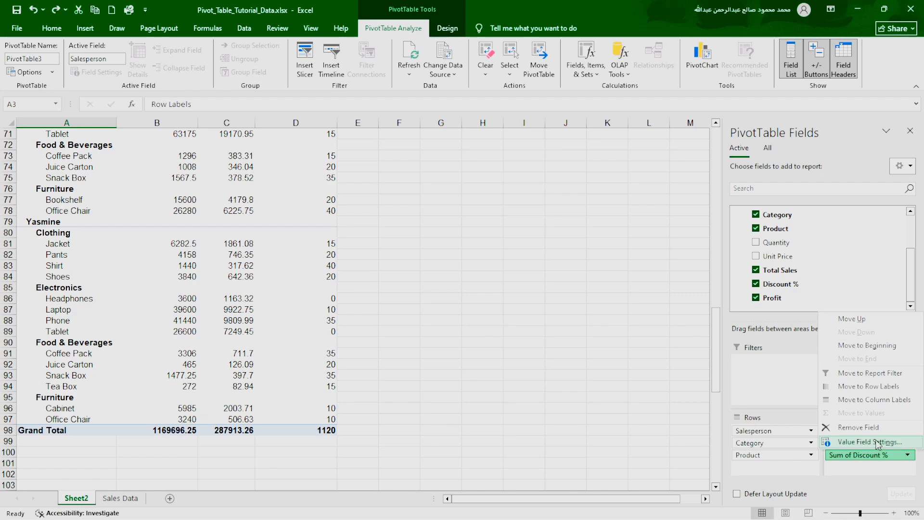
pyautogui.click(877, 441)
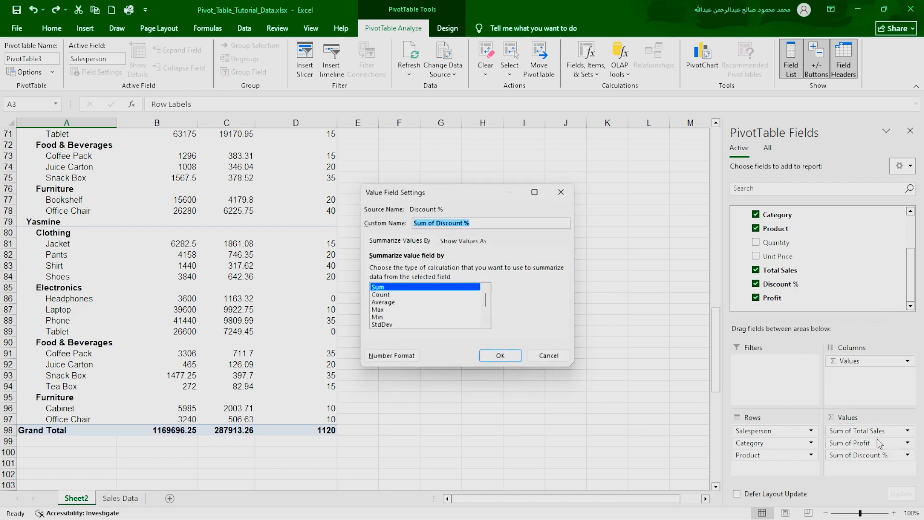
pyautogui.click(394, 303)
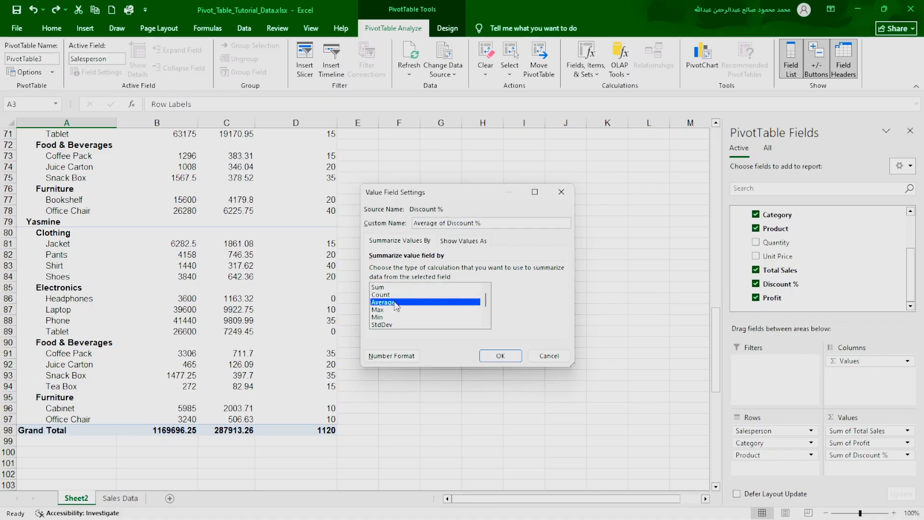
pyautogui.click(501, 355)
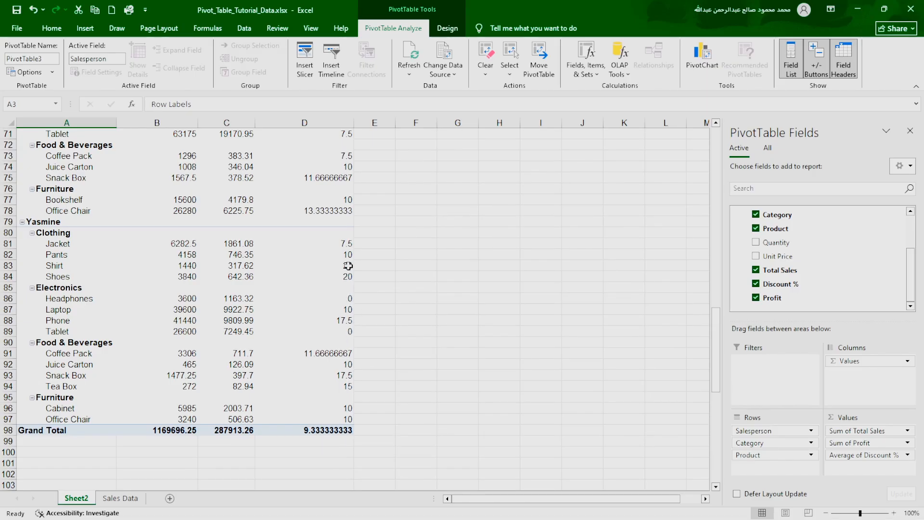
pyautogui.scroll(1, 348, 256)
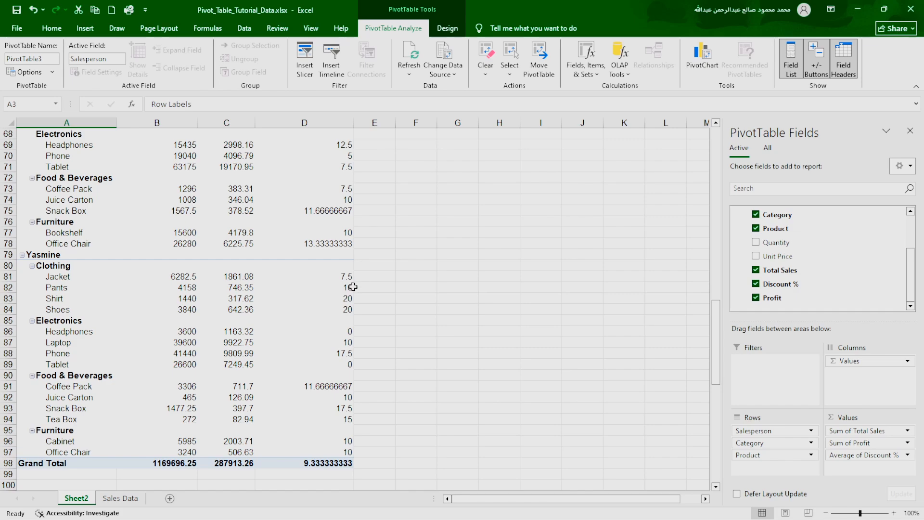
pyautogui.moveTo(350, 288)
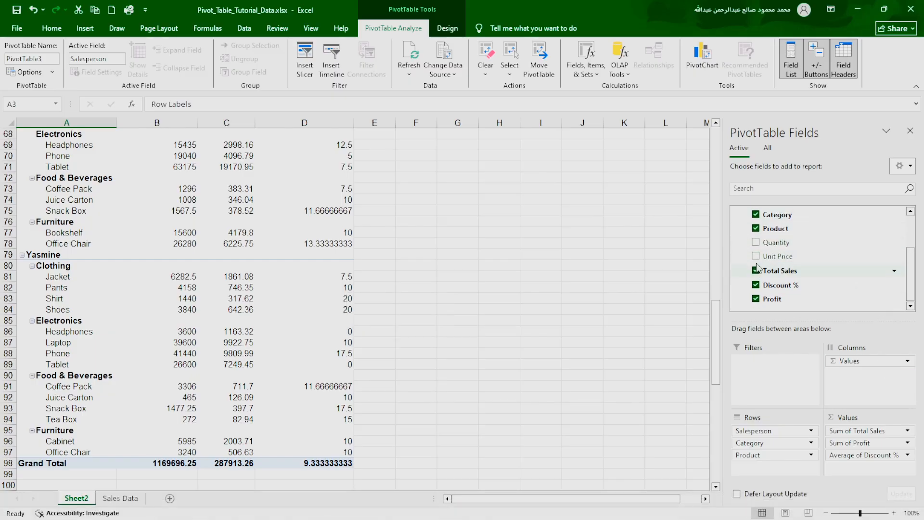
# Add the Order ID field to the PivotTable values and check its grand total
pyautogui.scroll(3, 765, 250)
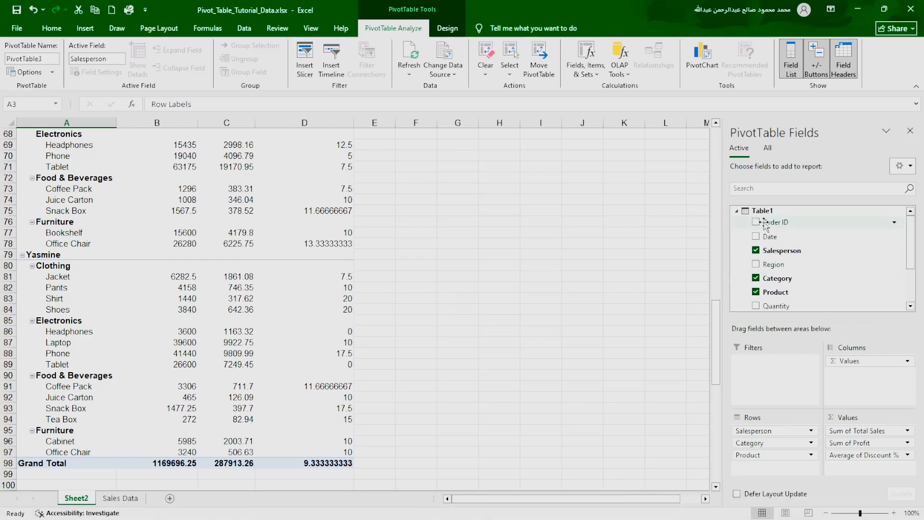
pyautogui.click(756, 221)
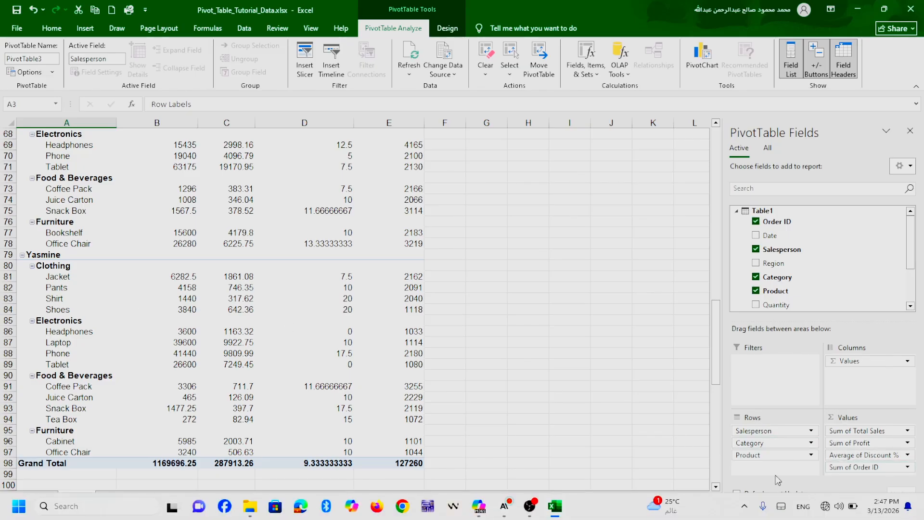
pyautogui.scroll(20, 336, 275)
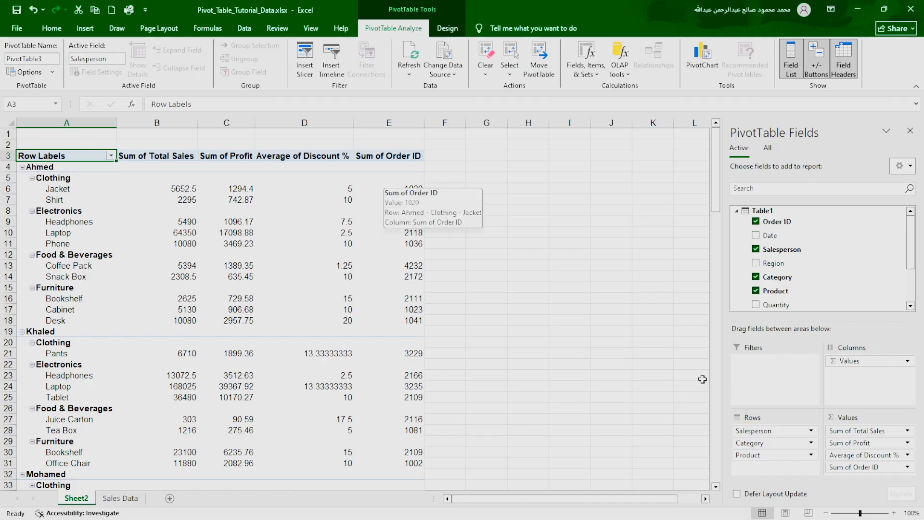
pyautogui.scroll(-17, 401, 346)
pyautogui.scroll(-8, 398, 335)
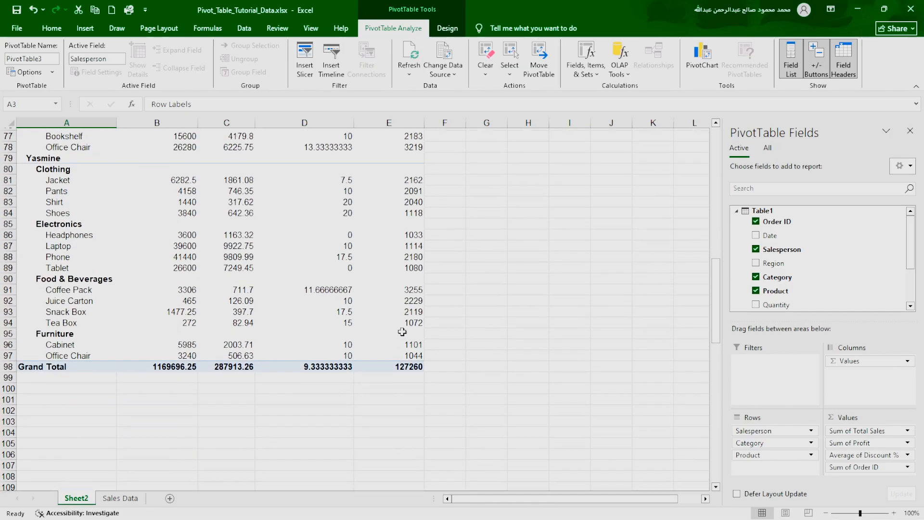
pyautogui.moveTo(415, 365)
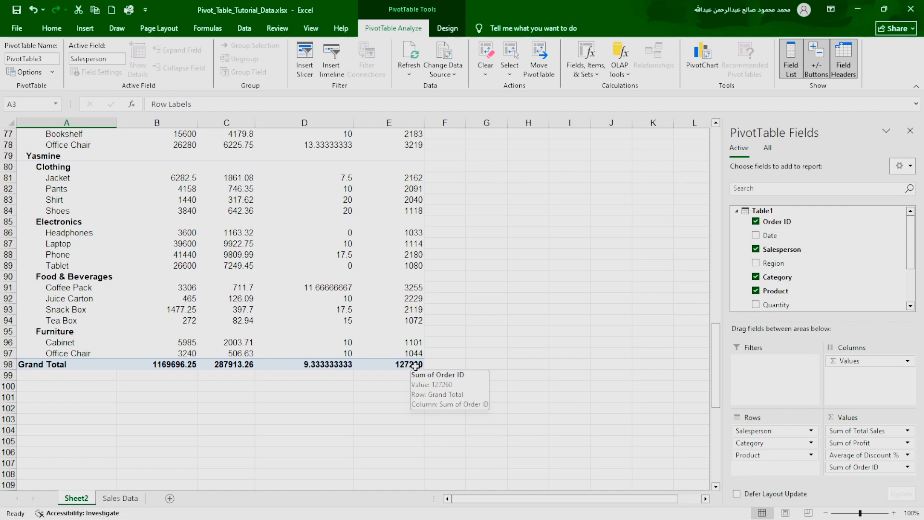
# Summarize the Order ID value field by Count
pyautogui.click(863, 466)
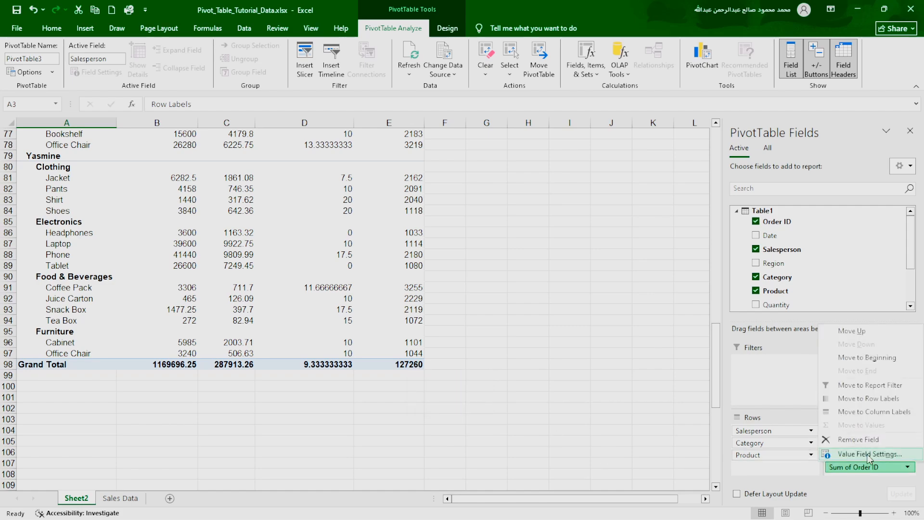
pyautogui.click(867, 455)
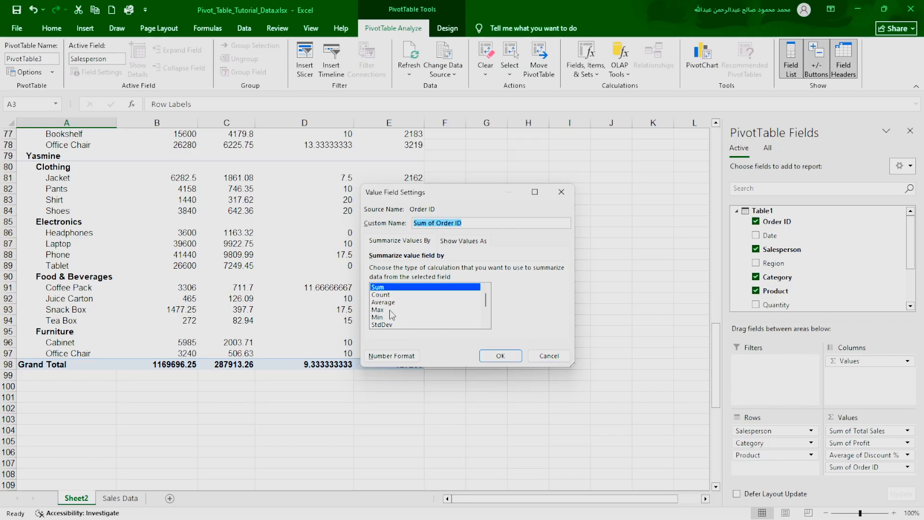
pyautogui.click(385, 295)
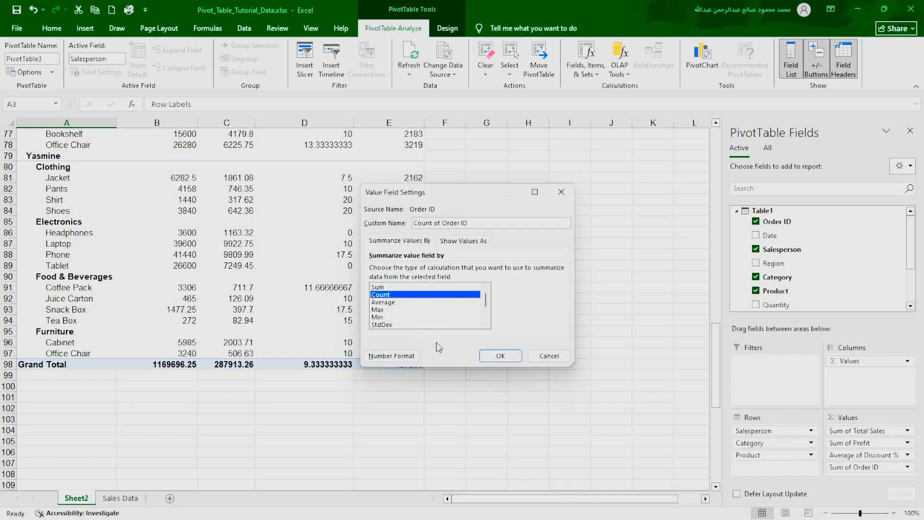
pyautogui.click(504, 359)
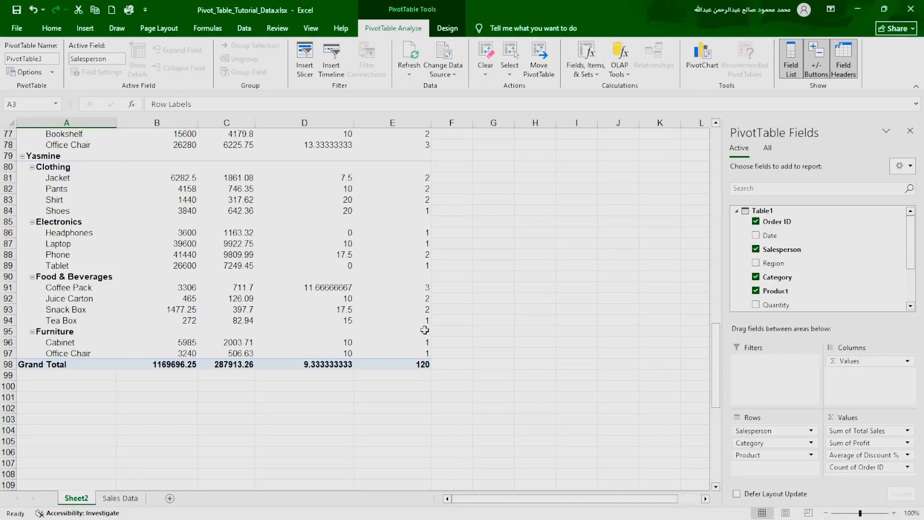
pyautogui.scroll(20, 423, 330)
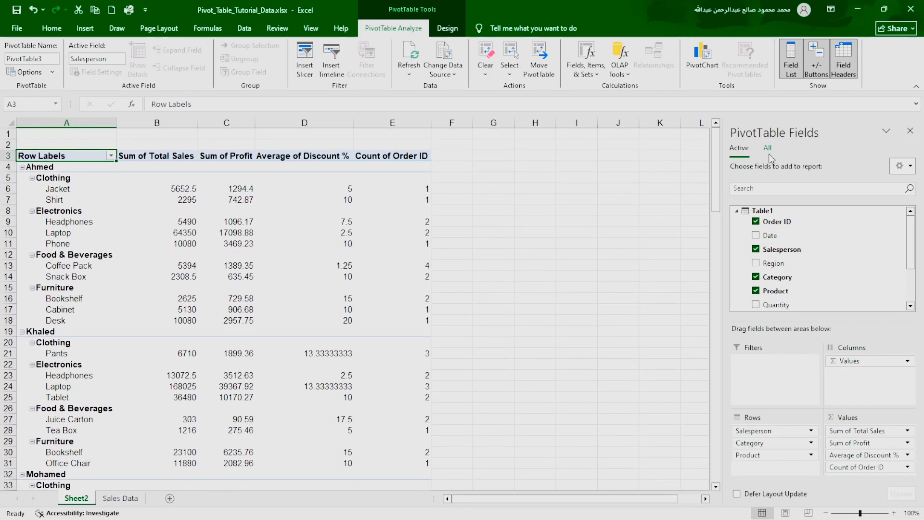
# Add the Date field to the PivotTable and move it from the rows to the report filters
pyautogui.click(768, 154)
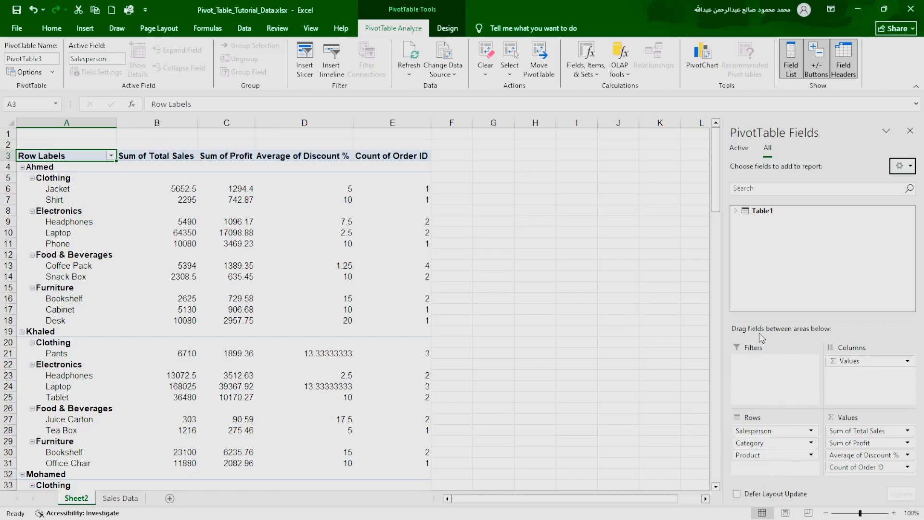
pyautogui.click(739, 148)
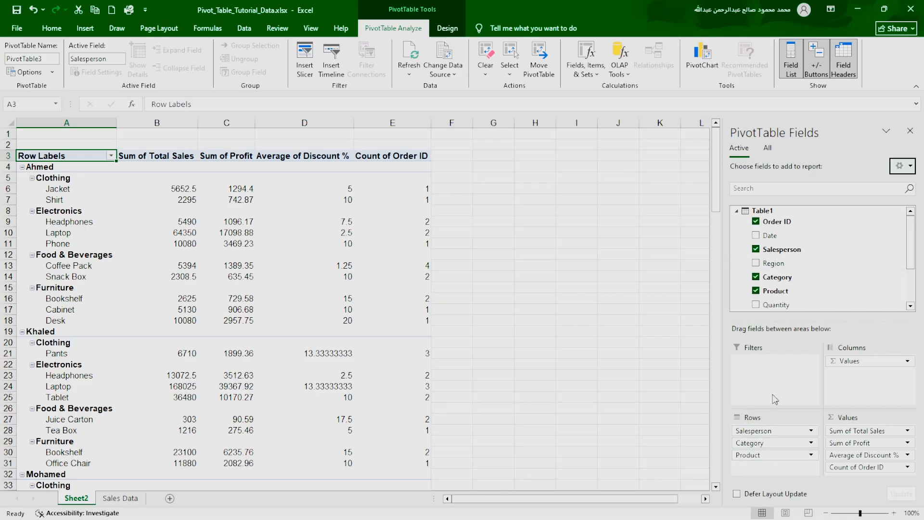
pyautogui.click(756, 236)
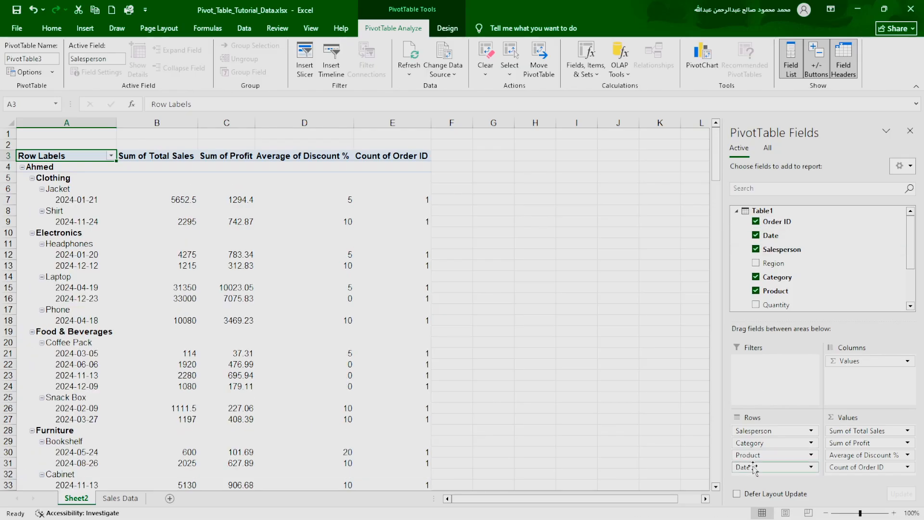
pyautogui.moveTo(754, 470); pyautogui.dragTo(750, 370)
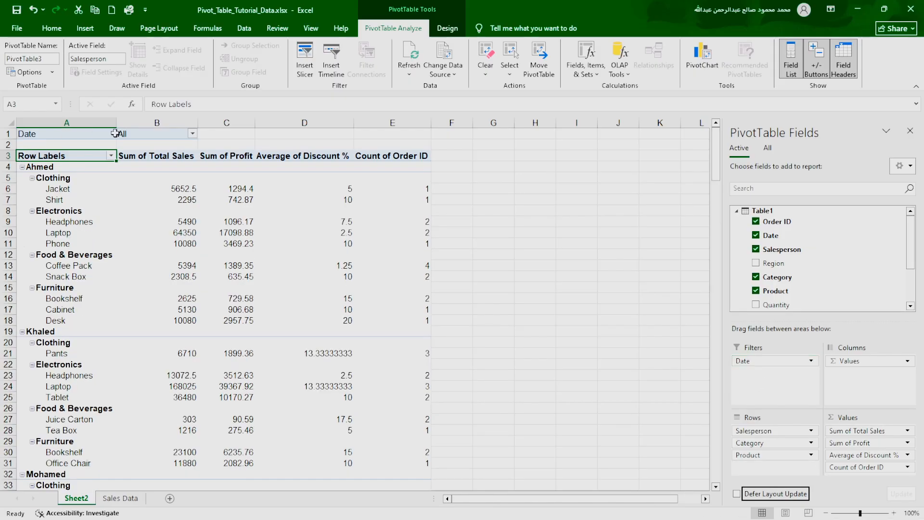
# Allow multiple selections in the Date report filter and restrict the PivotTable to 2024-01-09 only
pyautogui.click(192, 134)
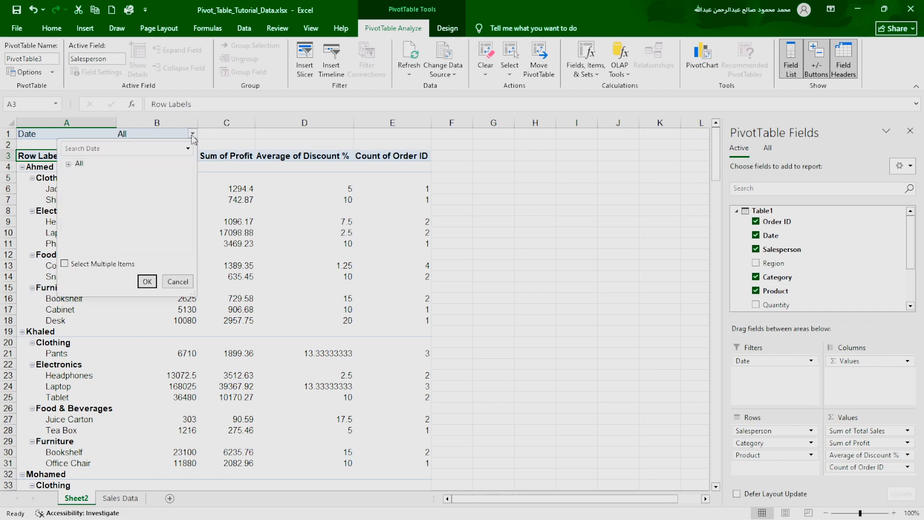
pyautogui.click(66, 265)
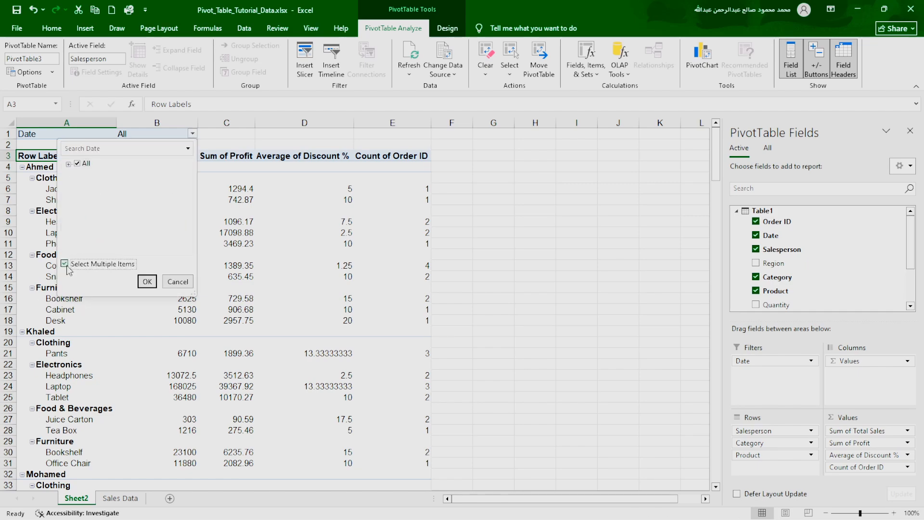
pyautogui.click(76, 164)
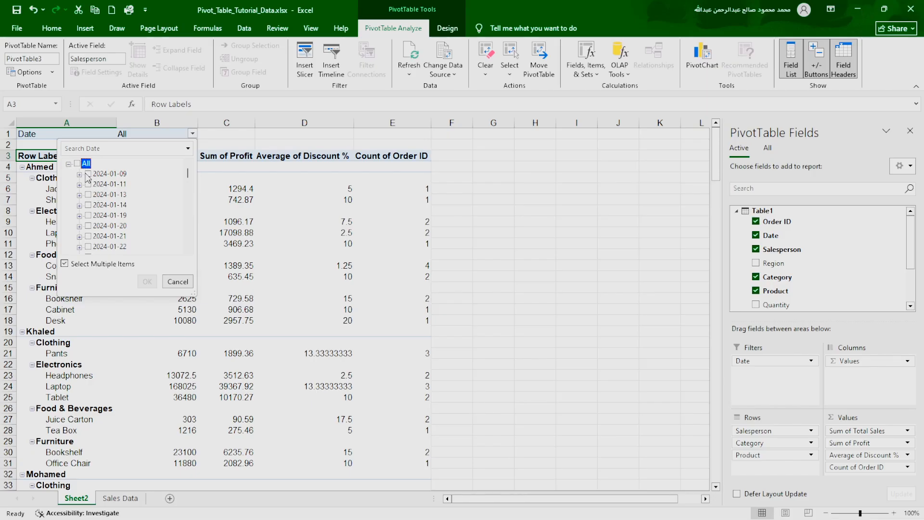
pyautogui.click(88, 173)
pyautogui.click(146, 282)
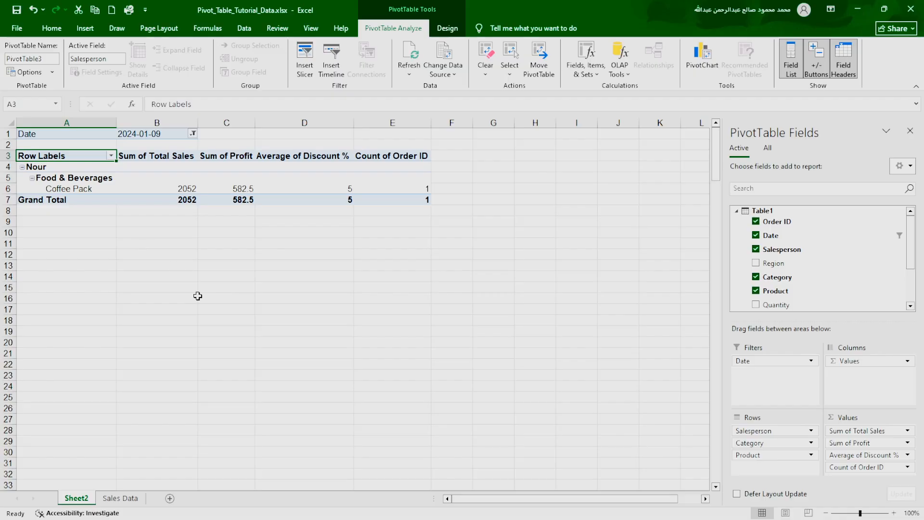
# Extend the Date report filter to also include 2024-01-11, 2024-01-13 and 2024-01-14
pyautogui.click(194, 134)
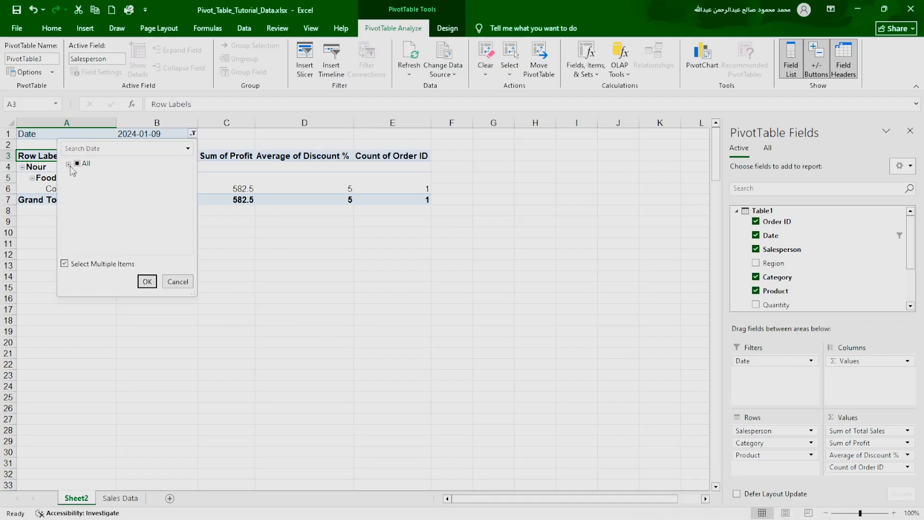
pyautogui.click(69, 164)
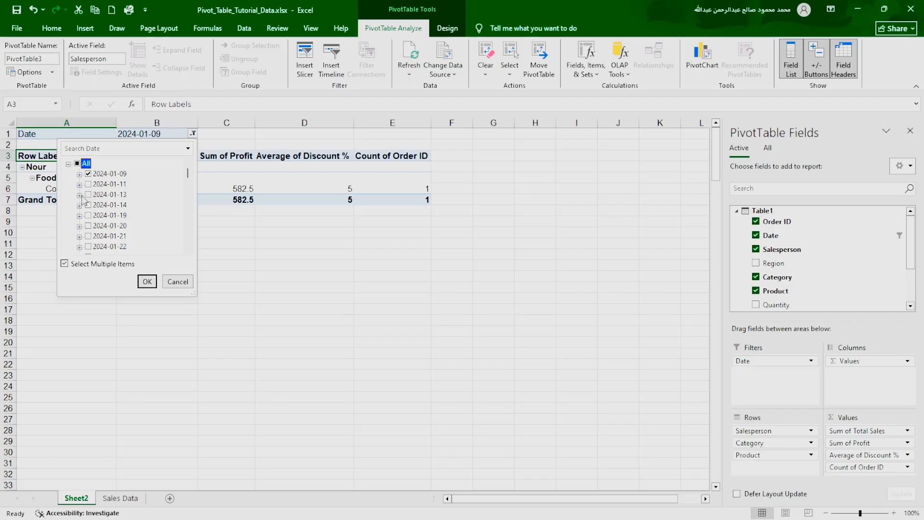
pyautogui.click(88, 184)
pyautogui.click(88, 194)
pyautogui.click(88, 205)
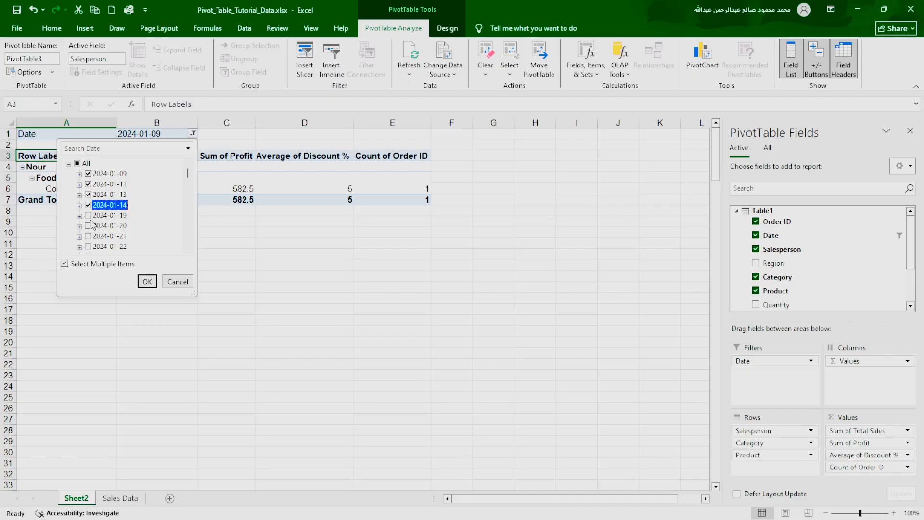
pyautogui.click(147, 281)
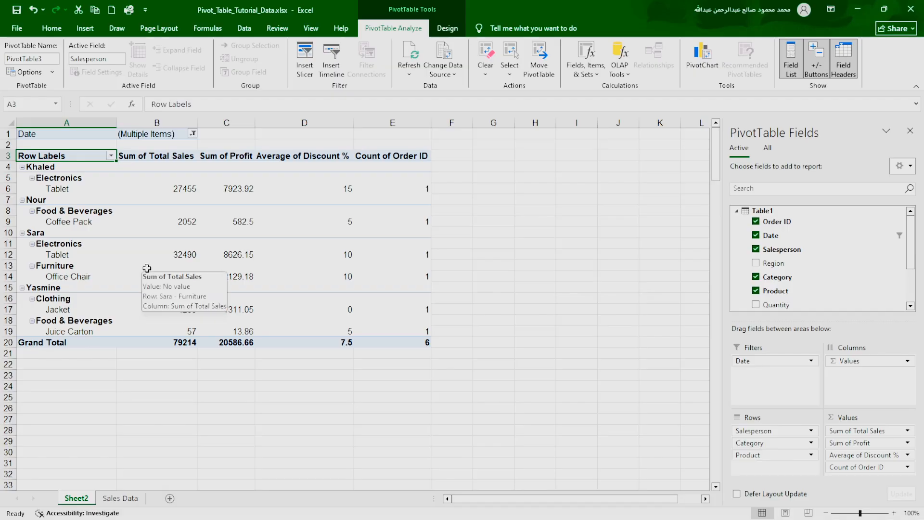
# Reset the Date report filter to all dates and move the Date field to the end of the row fields
pyautogui.click(193, 134)
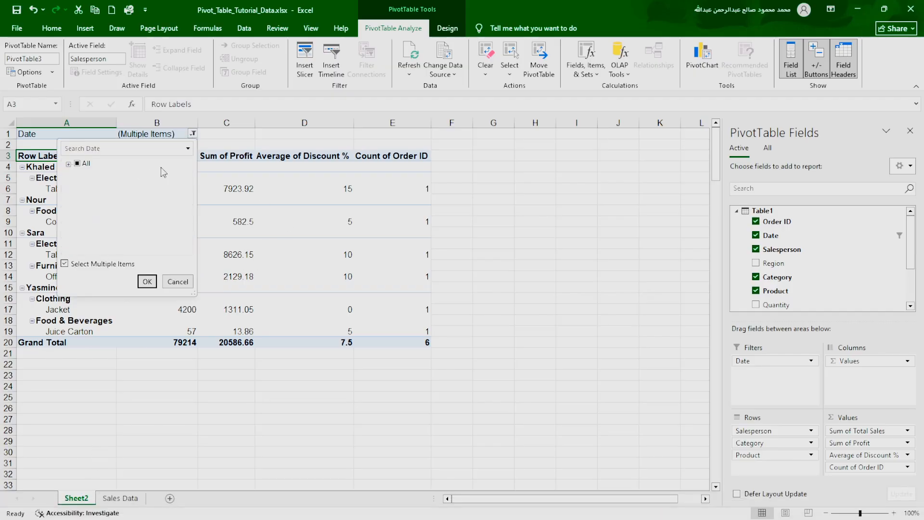
pyautogui.click(69, 165)
pyautogui.click(68, 165)
pyautogui.click(146, 281)
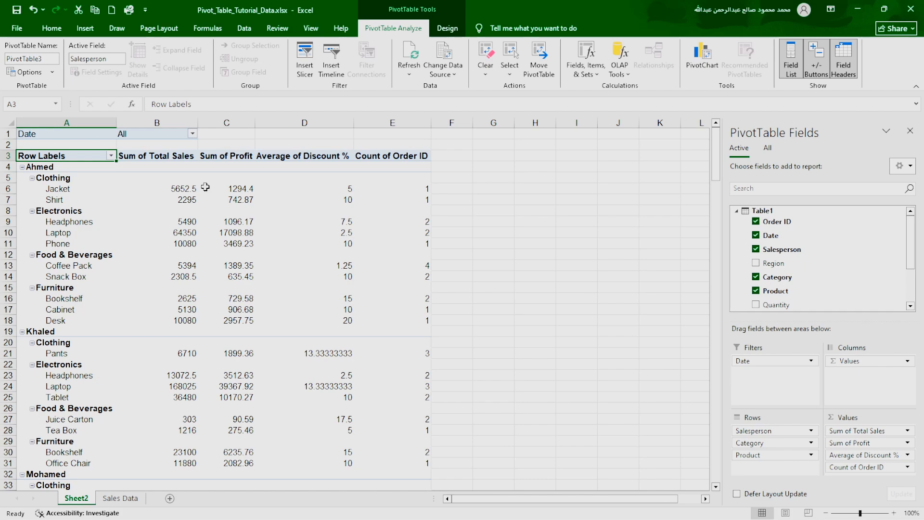
pyautogui.moveTo(774, 361); pyautogui.dragTo(766, 479)
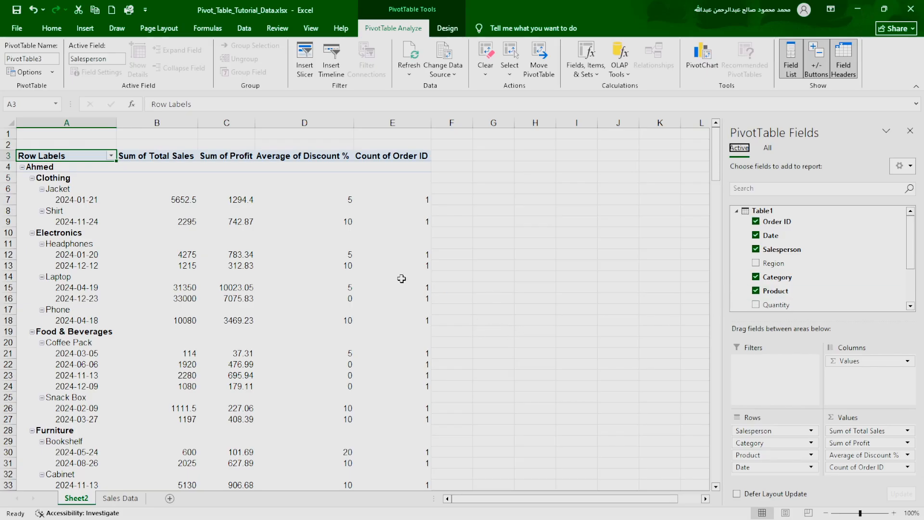
# Insert an Order ID slicer and place it in the empty cells beside the PivotTable
pyautogui.click(304, 64)
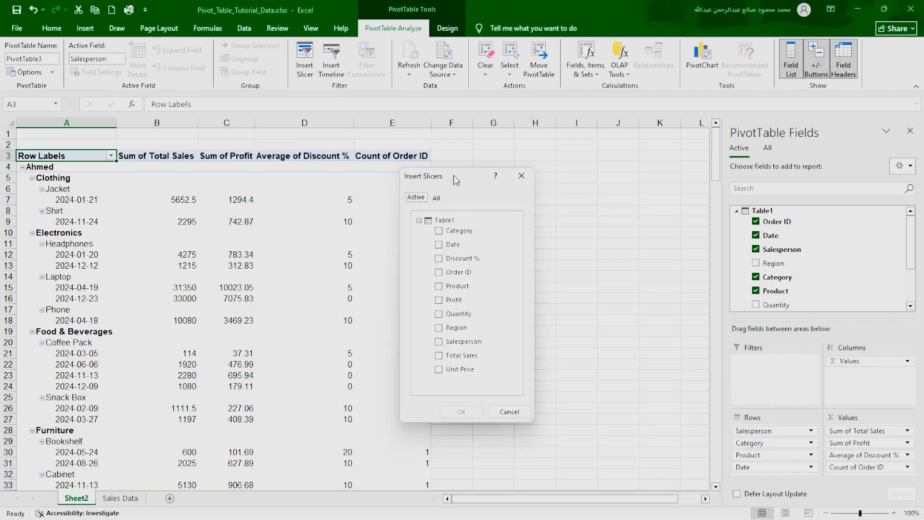
pyautogui.moveTo(456, 180); pyautogui.dragTo(529, 169)
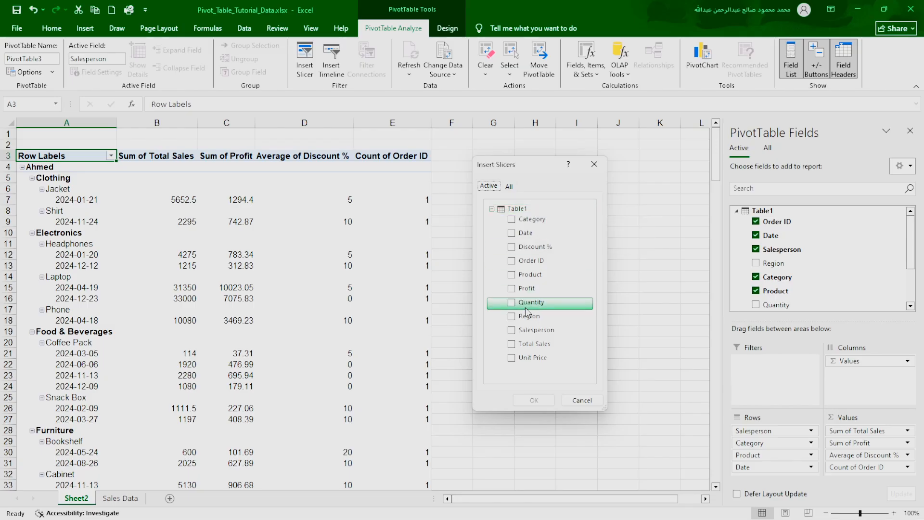
pyautogui.click(512, 262)
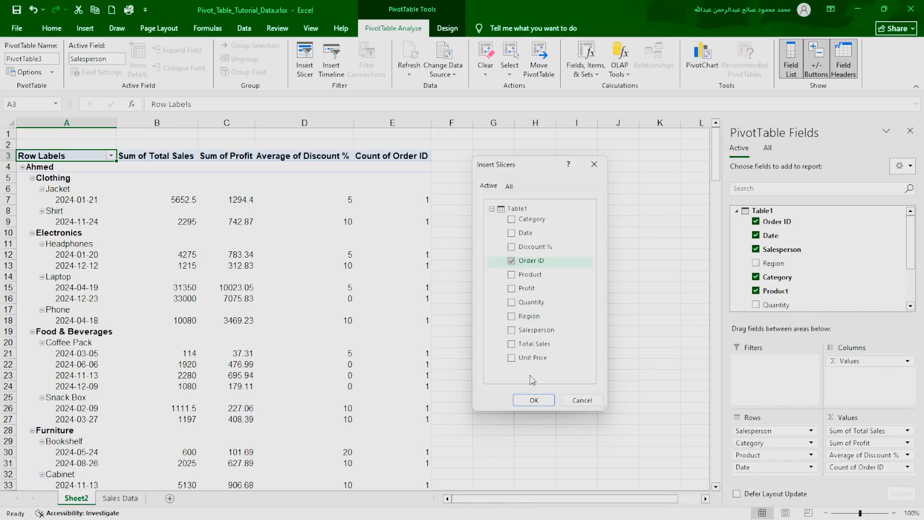
pyautogui.click(535, 402)
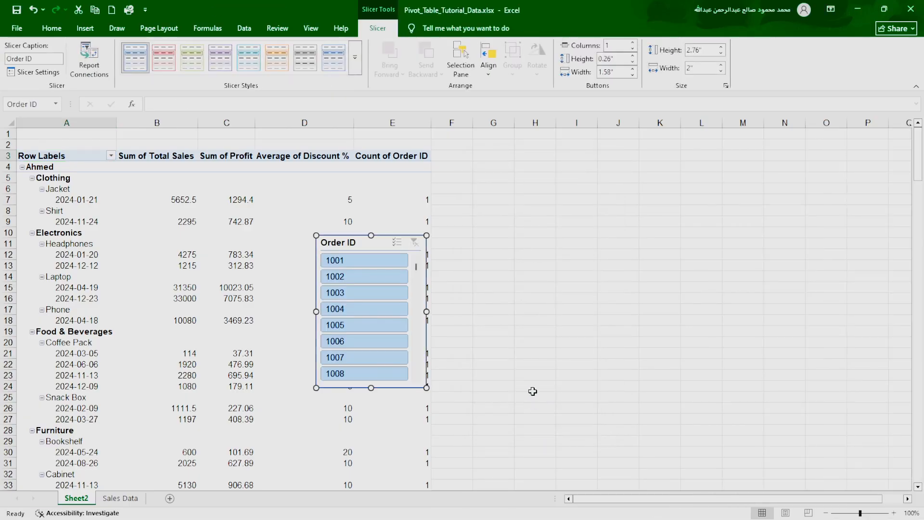
pyautogui.moveTo(351, 242); pyautogui.dragTo(541, 258)
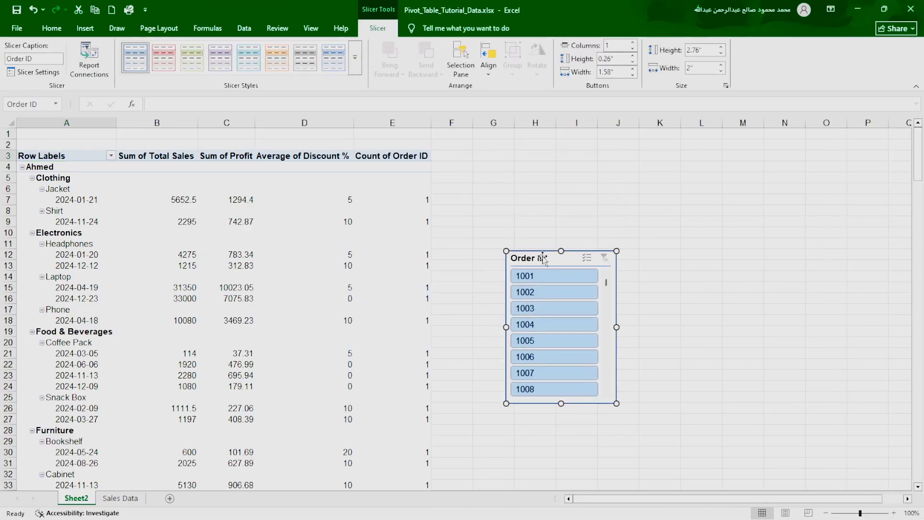
# Filter the PivotTable with the slicer to order 1006, then to orders 1001 through 1006, and clear the slicer filter
pyautogui.click(557, 355)
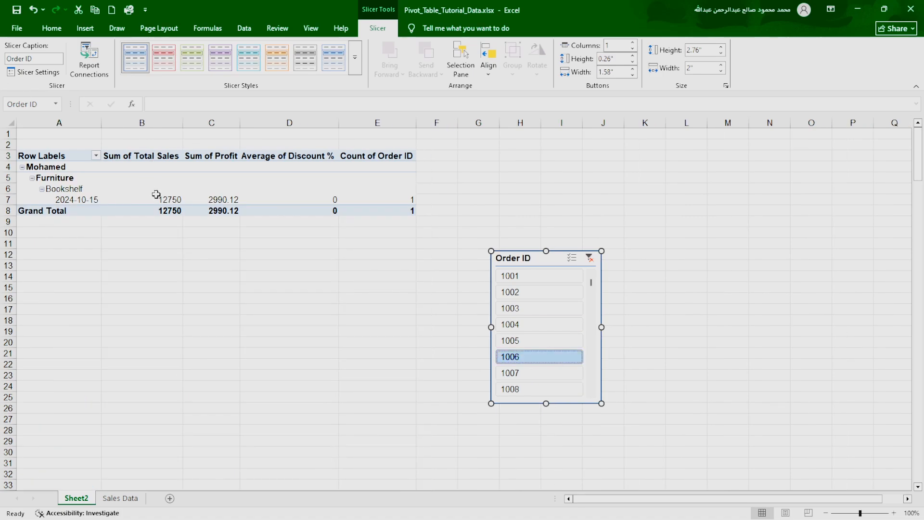
pyautogui.moveTo(156, 194)
pyautogui.moveTo(541, 280); pyautogui.dragTo(546, 356)
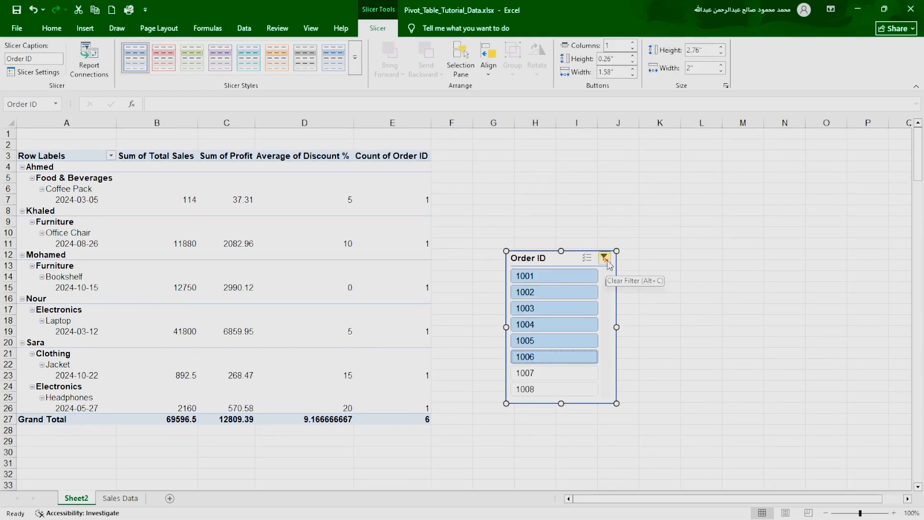
pyautogui.click(605, 258)
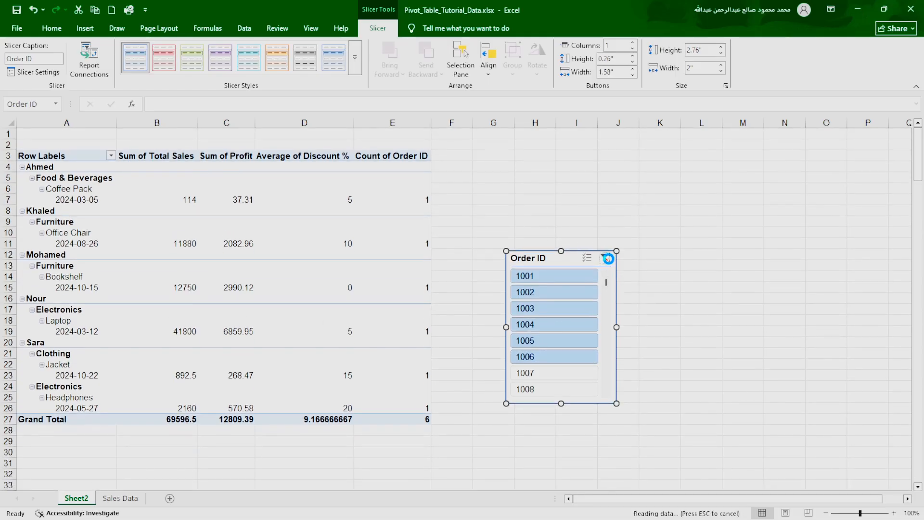
# Cut the Order ID slicer from the sheet
pyautogui.rightClick(572, 267)
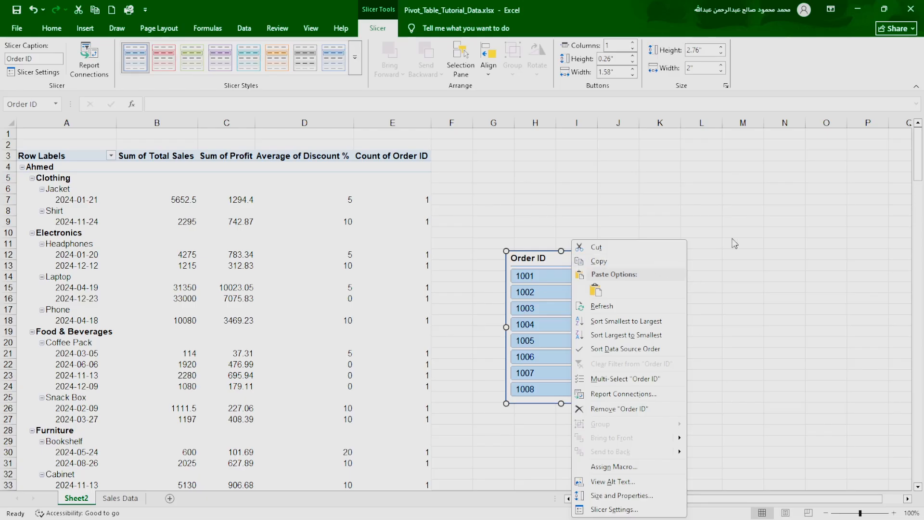
pyautogui.press('Escape')
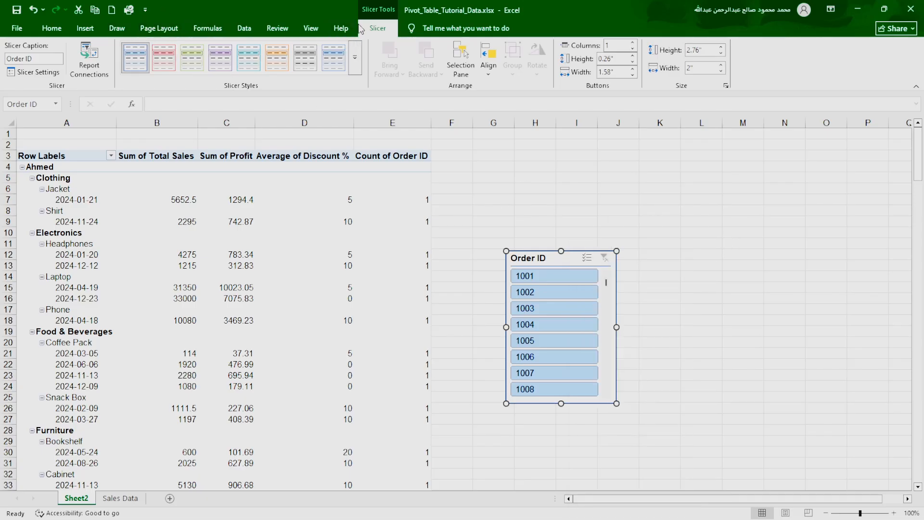
pyautogui.click(124, 191)
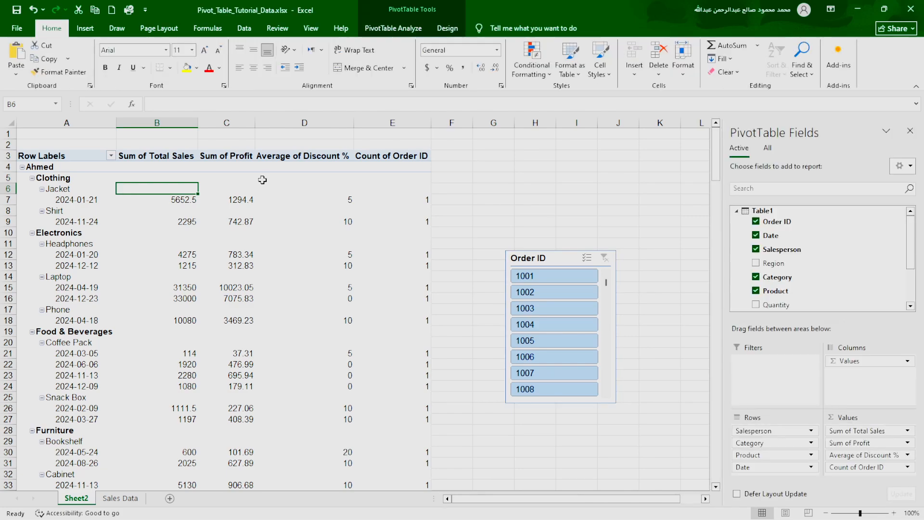
pyautogui.rightClick(587, 268)
pyautogui.click(597, 245)
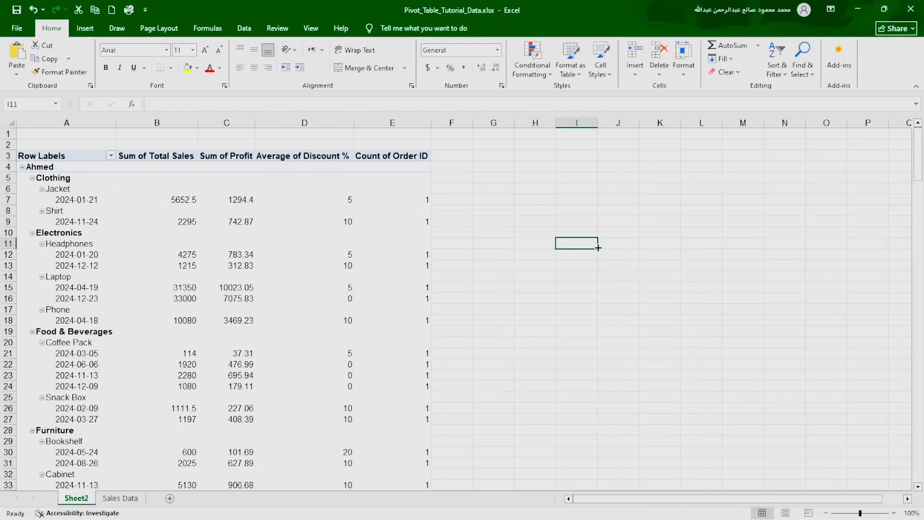
# Add the Region, Quantity and Unit Price fields to the PivotTable
pyautogui.click(314, 164)
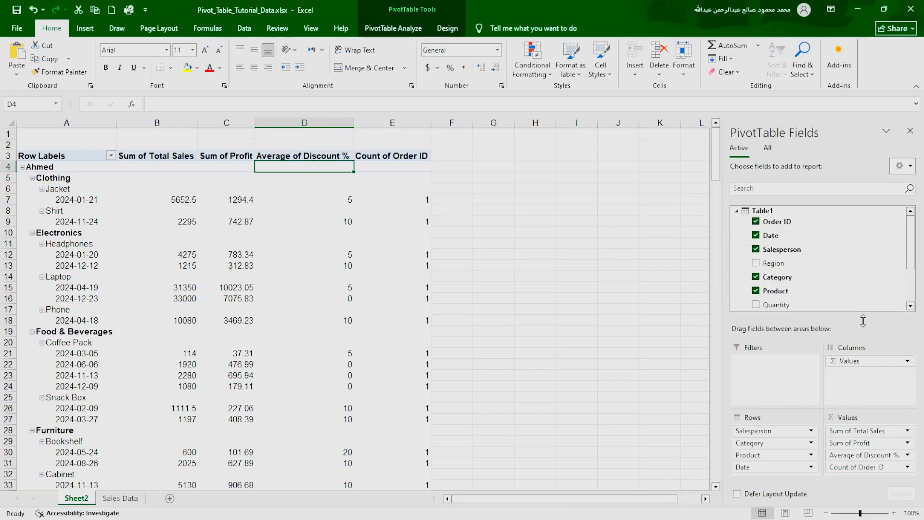
pyautogui.click(756, 264)
pyautogui.click(755, 306)
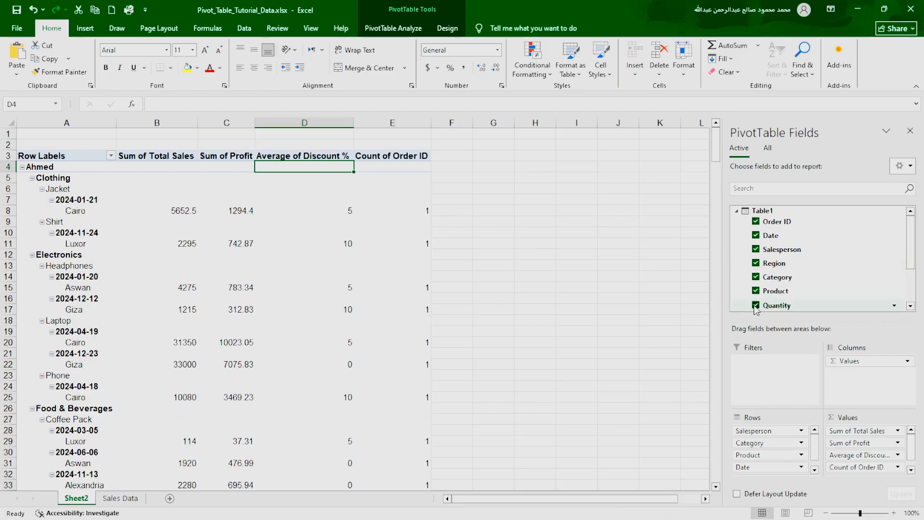
pyautogui.scroll(-2, 756, 309)
pyautogui.click(756, 257)
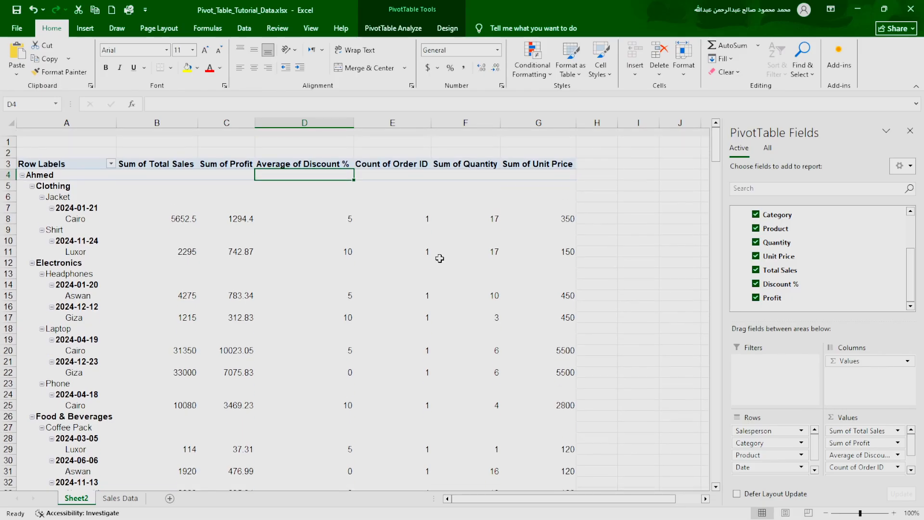
# Move the Category field from the PivotTable rows to the columns
pyautogui.scroll(-2, 439, 258)
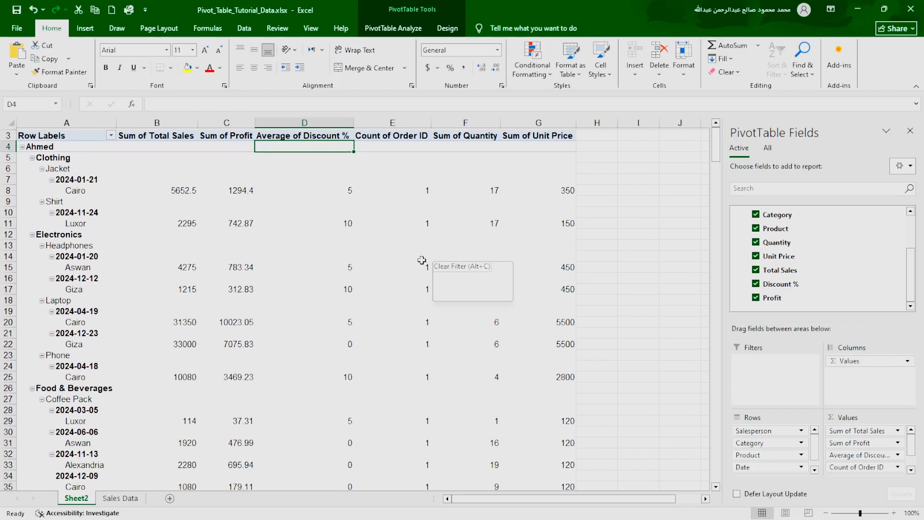
pyautogui.scroll(1, 120, 288)
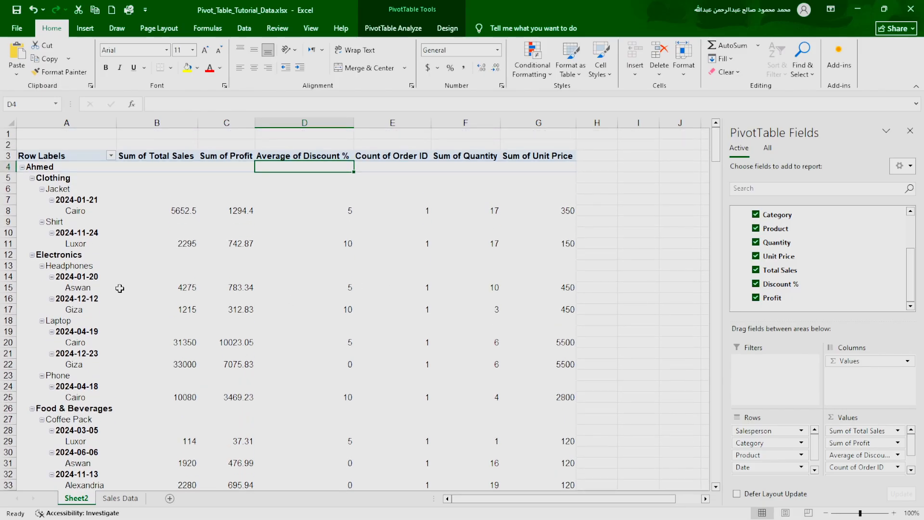
pyautogui.scroll(1, 120, 287)
pyautogui.scroll(-1, 120, 285)
pyautogui.moveTo(760, 443); pyautogui.dragTo(863, 383)
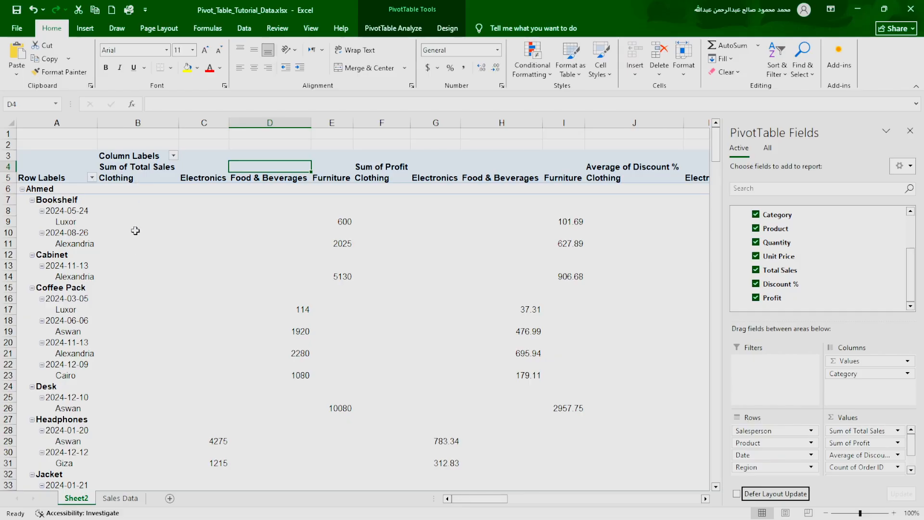
# Examine how the values split by category across the columns and down the salesperson, product, date and region rows
pyautogui.hscroll(15, 288, 217)
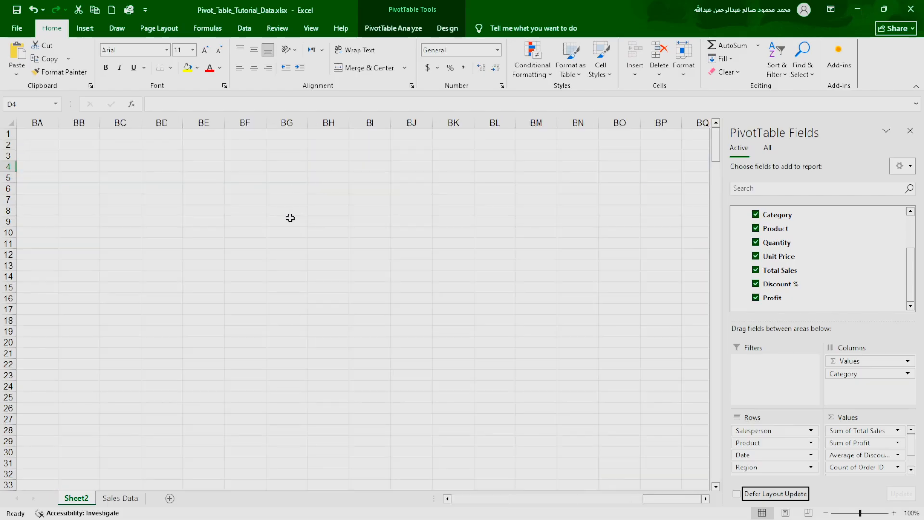
pyautogui.hscroll(-15, 289, 216)
pyautogui.hscroll(6, 276, 231)
pyautogui.hscroll(-5, 276, 231)
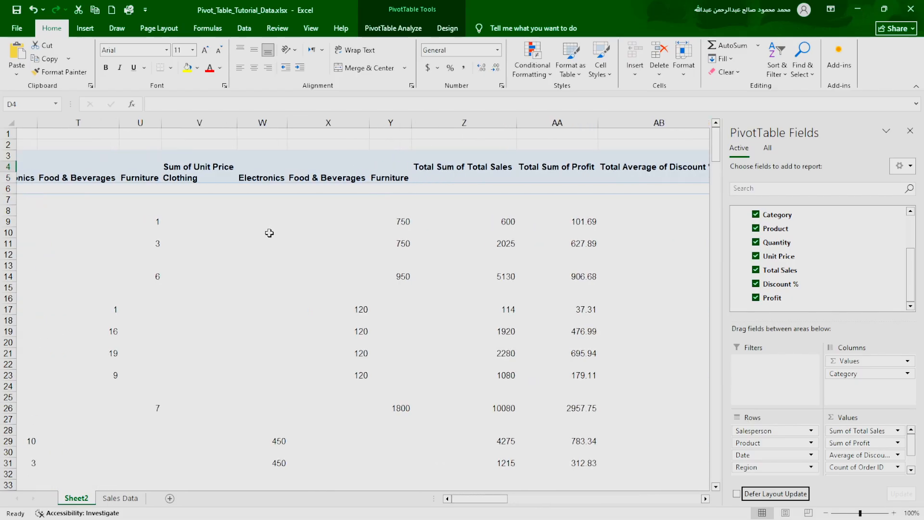
pyautogui.hscroll(-10, 271, 237)
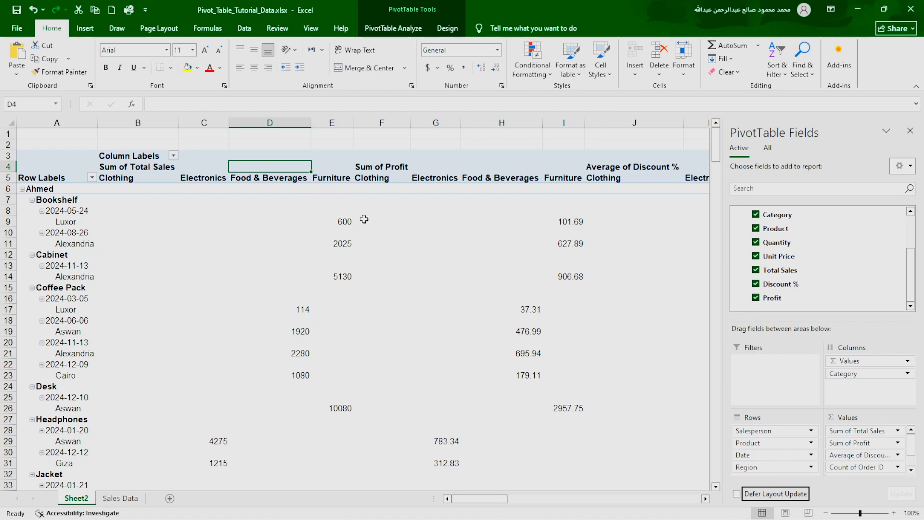
pyautogui.hscroll(2, 323, 225)
pyautogui.hscroll(3, 366, 225)
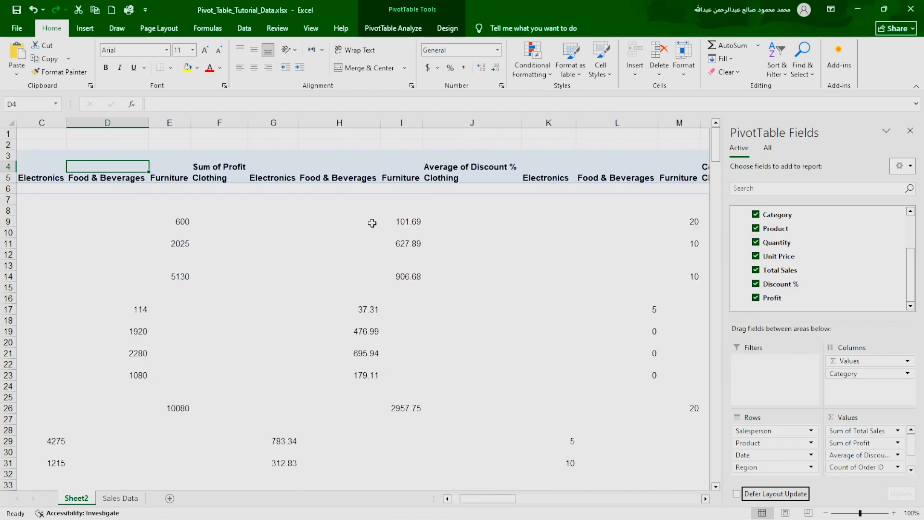
pyautogui.hscroll(10, 353, 187)
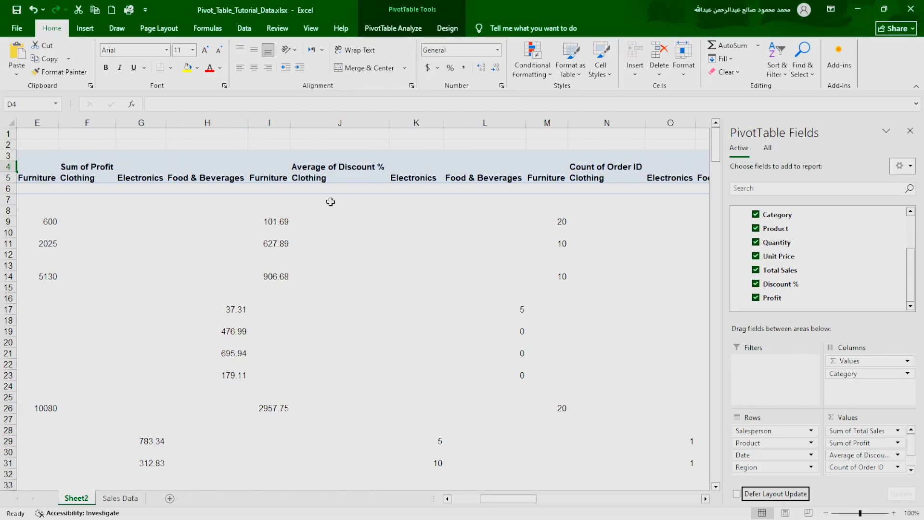
pyautogui.hscroll(-10, 377, 197)
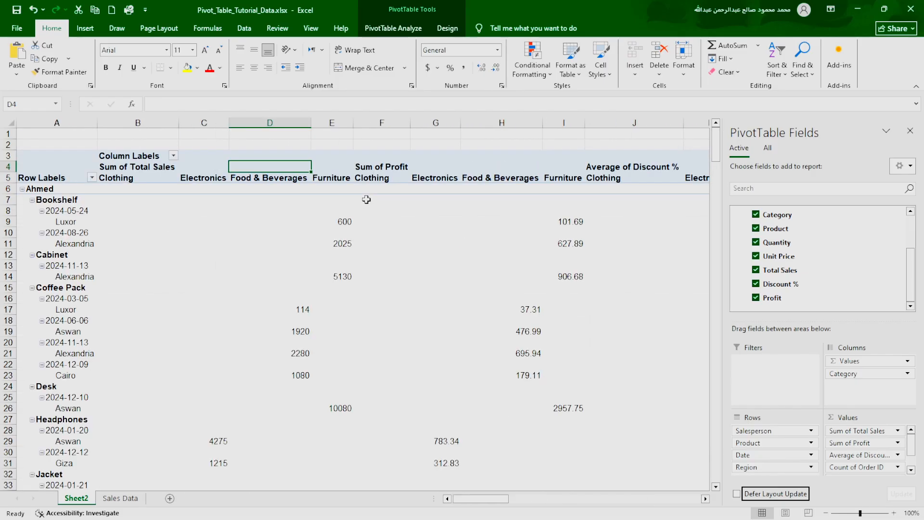
pyautogui.scroll(-1, 503, 284)
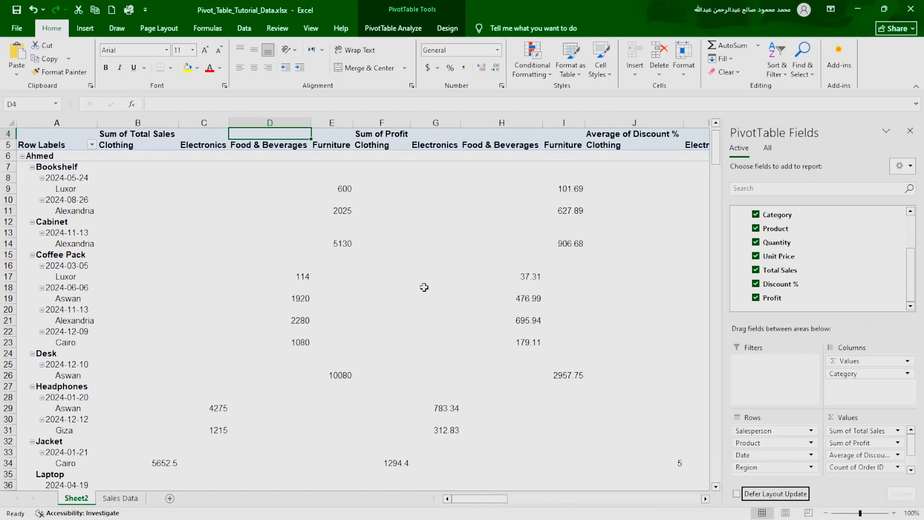
pyautogui.moveTo(424, 287)
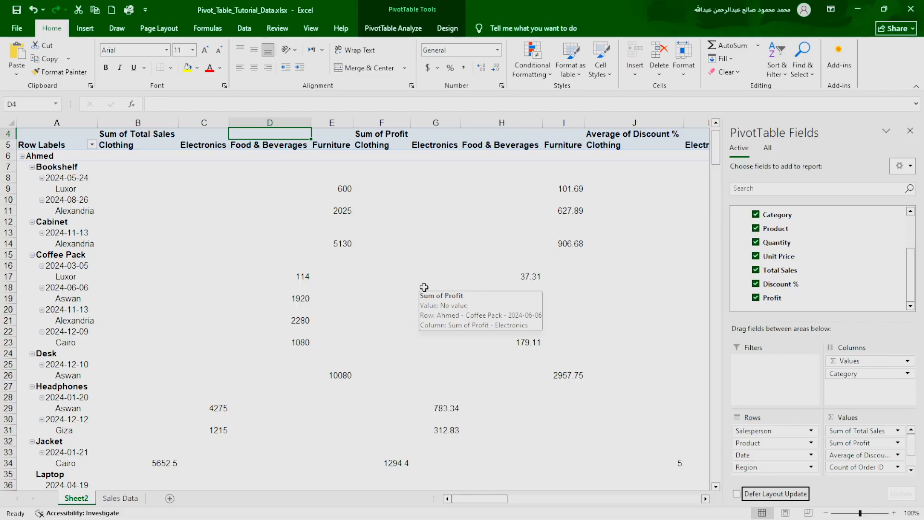
pyautogui.scroll(-20, 412, 330)
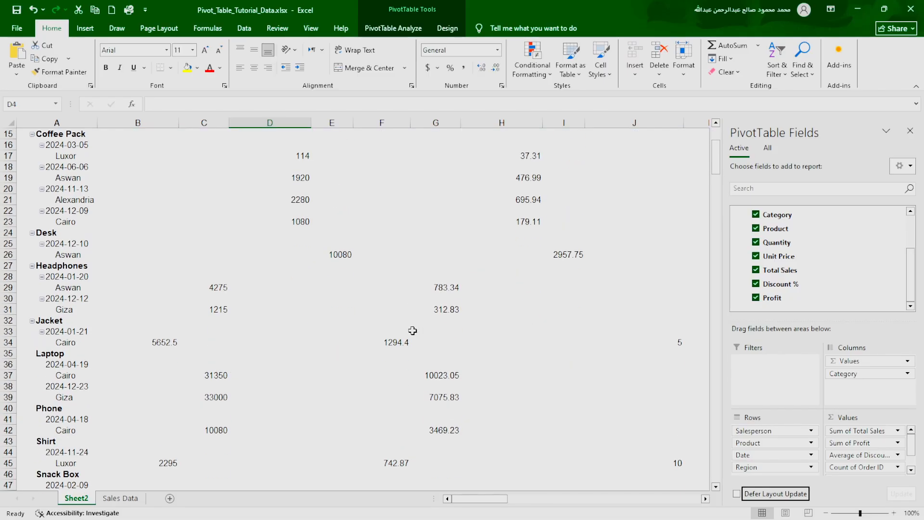
pyautogui.scroll(-20, 412, 330)
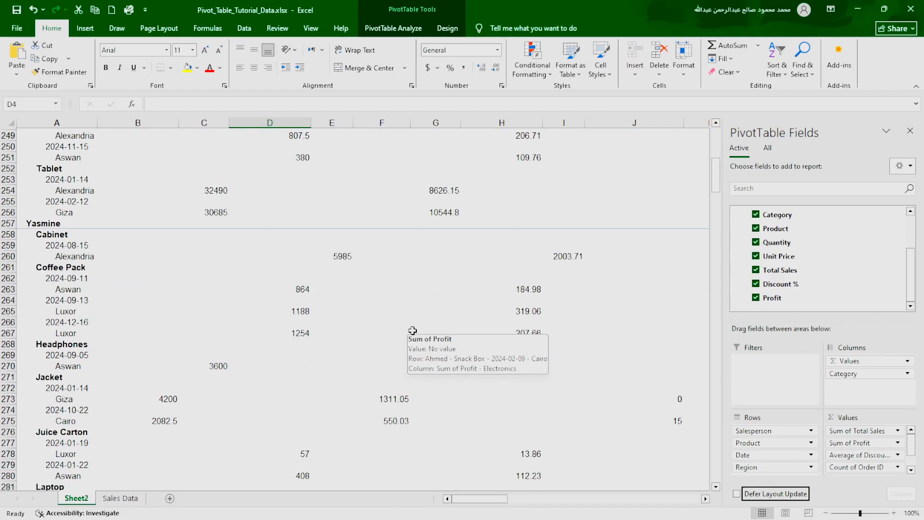
# Examine the full PivotTable, from the Total Sales columns across to the overall total columns and down the salesperson groups
pyautogui.scroll(13, 413, 330)
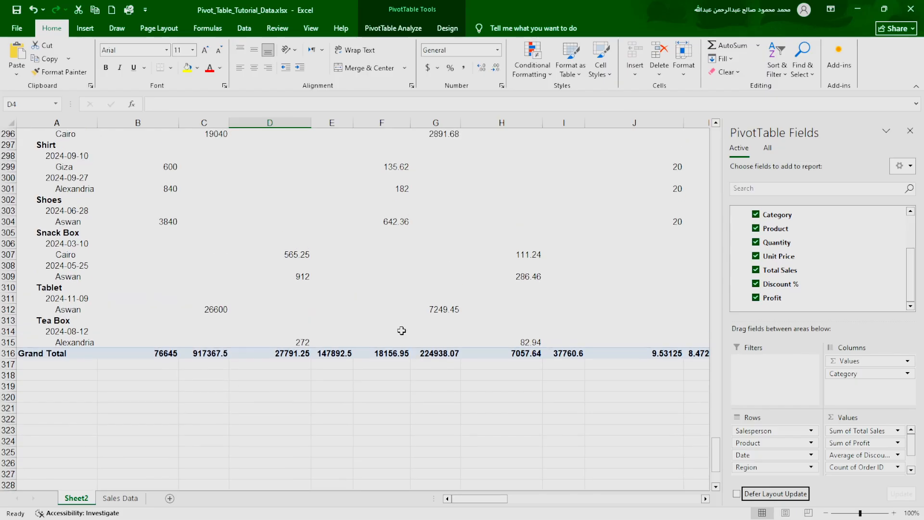
pyautogui.scroll(20, 281, 342)
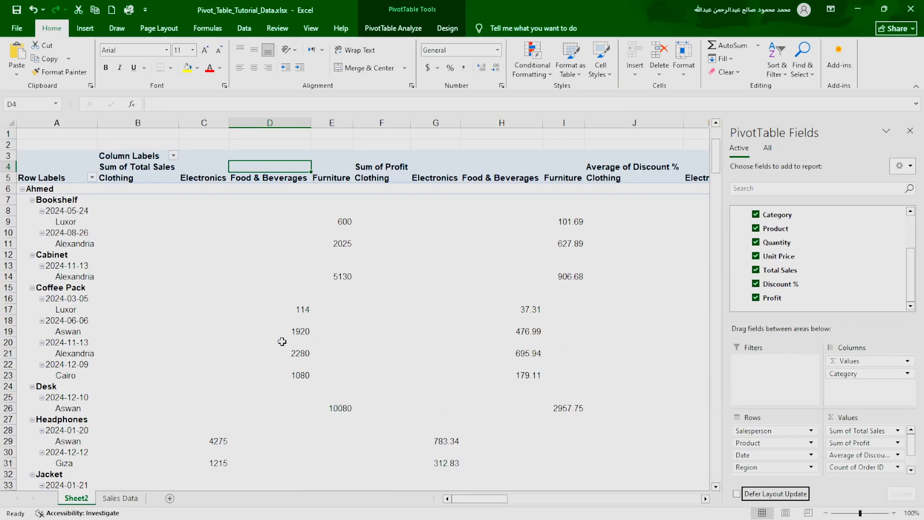
pyautogui.hscroll(2, 560, 259)
pyautogui.hscroll(4, 560, 259)
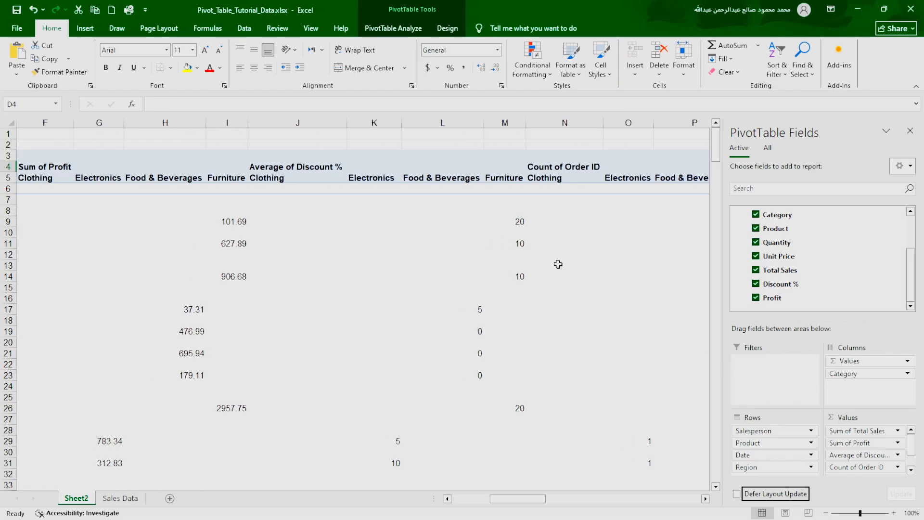
pyautogui.hscroll(2, 558, 261)
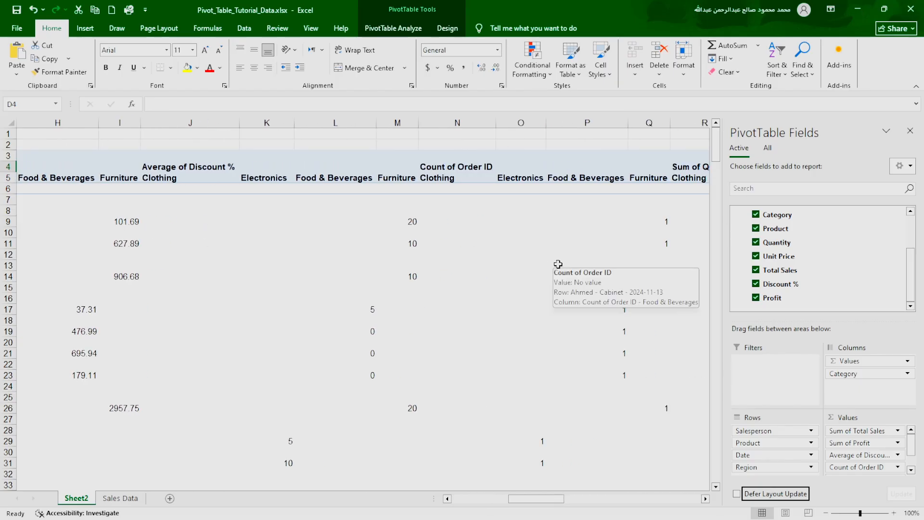
pyautogui.hscroll(1, 557, 264)
pyautogui.scroll(-1, 559, 267)
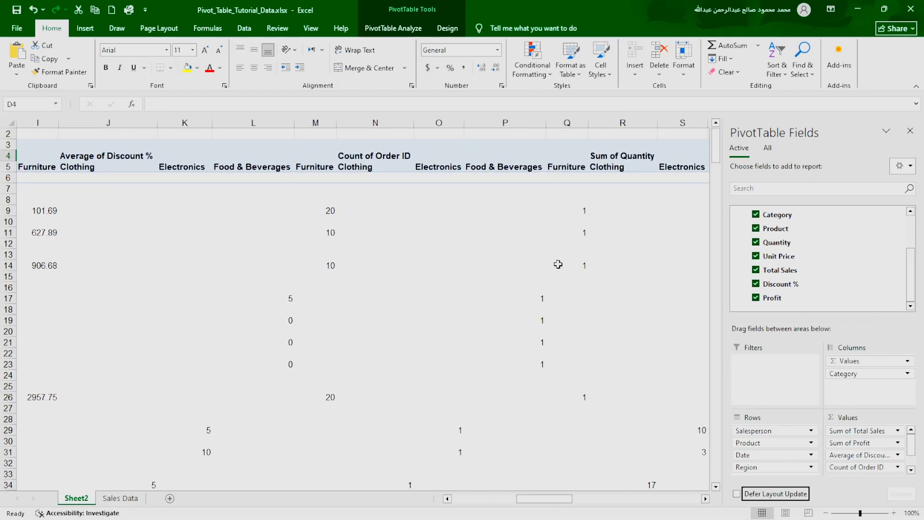
pyautogui.hscroll(15, 558, 265)
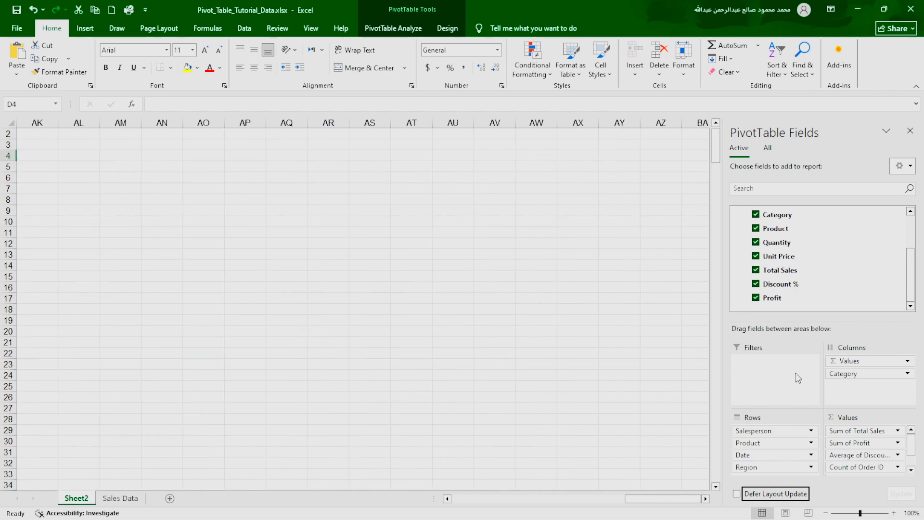
pyautogui.hscroll(-15, 370, 281)
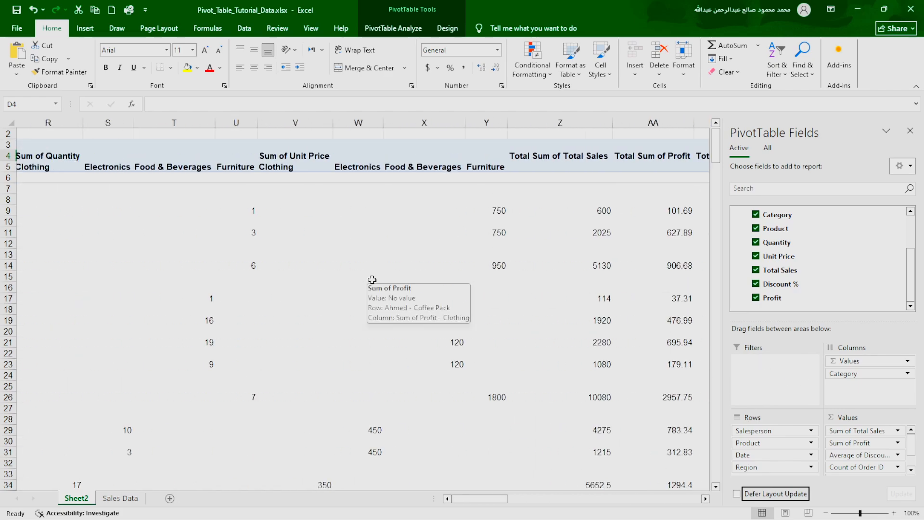
pyautogui.hscroll(-4, 372, 279)
pyautogui.scroll(-6, 372, 277)
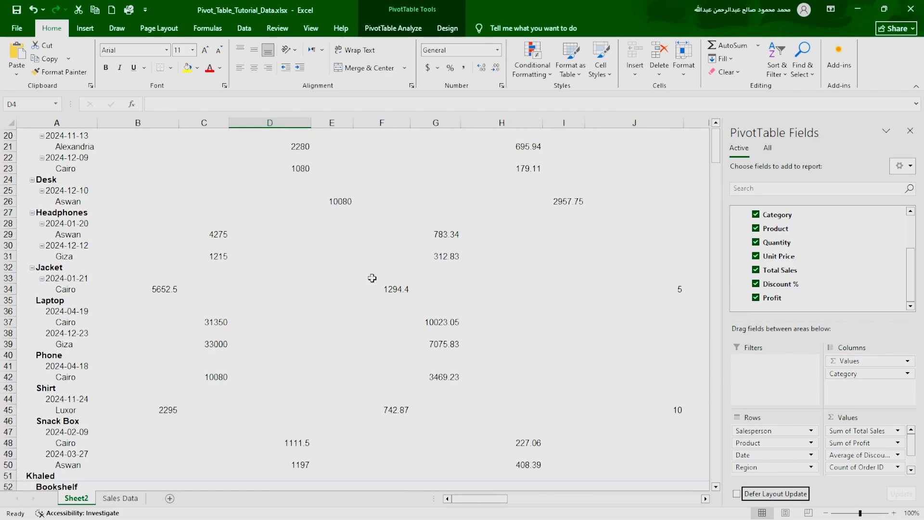
pyautogui.scroll(-17, 197, 374)
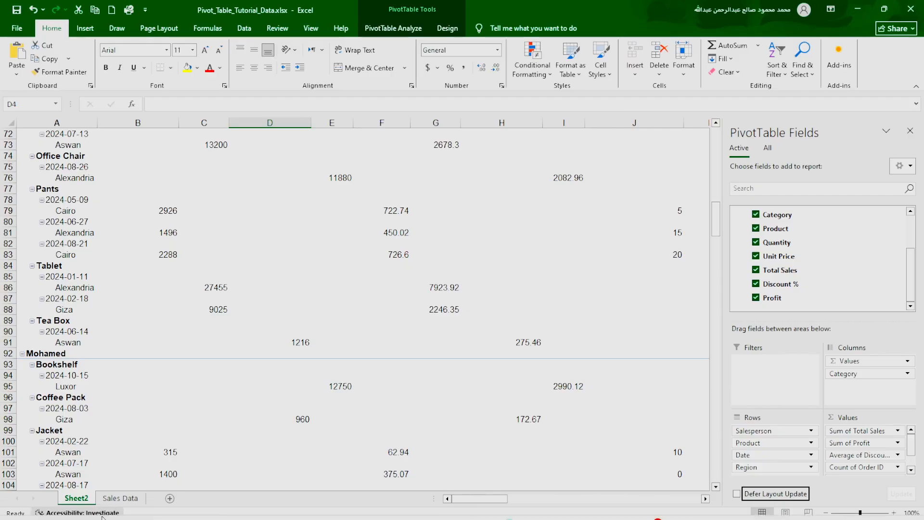
# Switch to the Sales Data sheet to view the PivotTable's source table
pyautogui.click(124, 497)
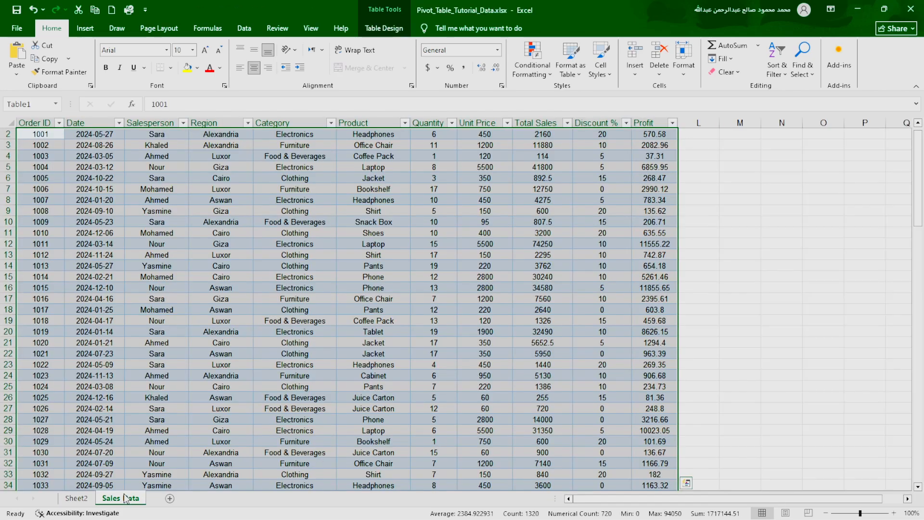